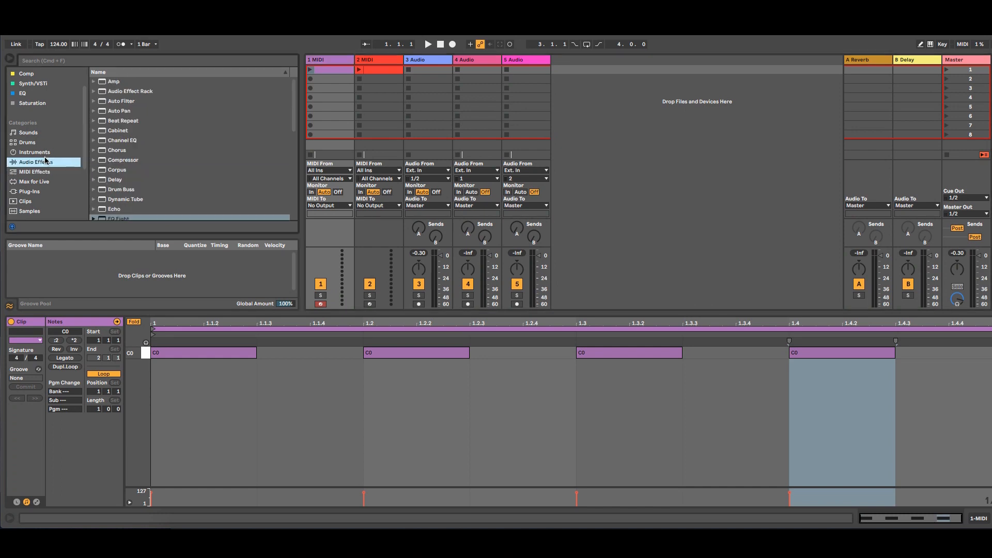
# Step: Load a Drum Rack from the Instruments category onto the first MIDI track
pyautogui.click(56, 152)
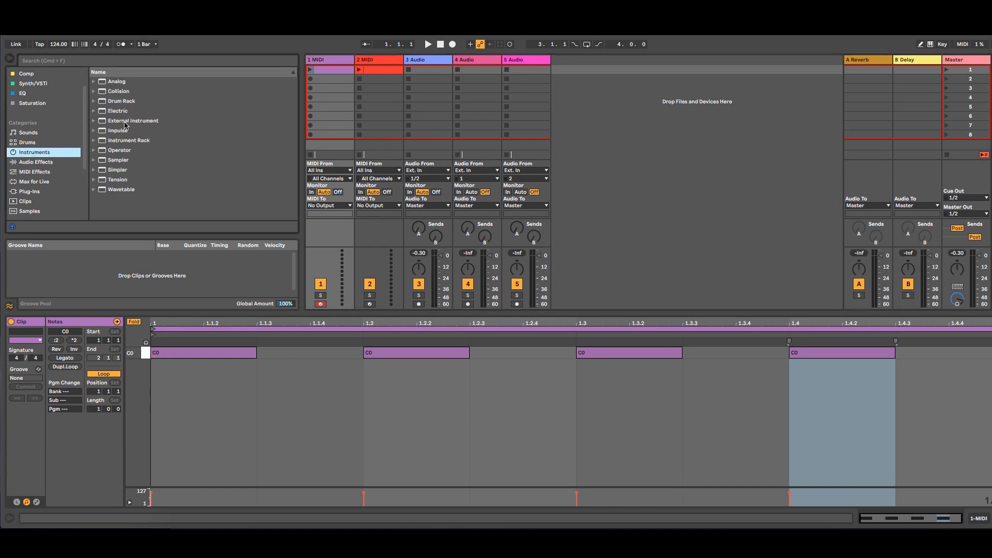
pyautogui.click(121, 101)
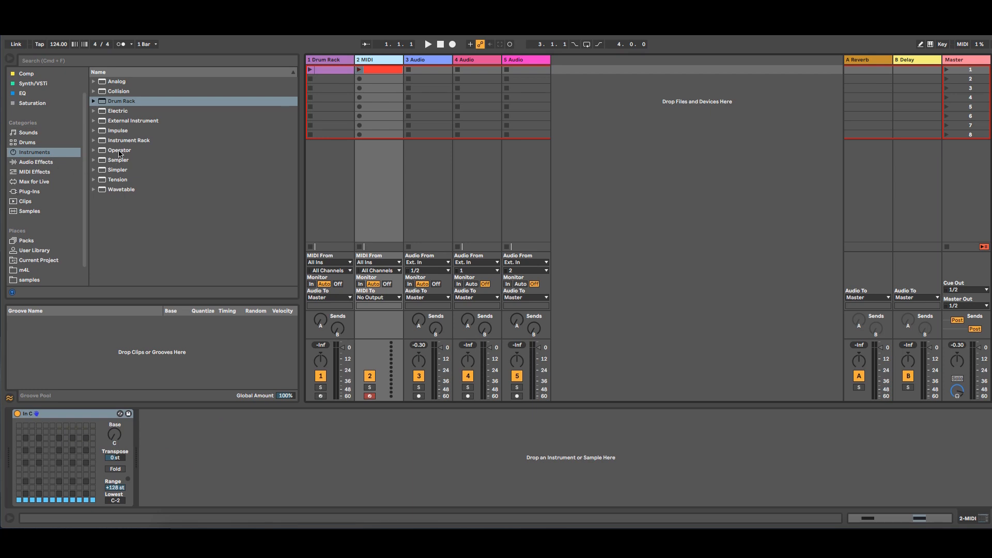
# Step: Load Operator onto the second MIDI track and launch its clip
pyautogui.moveTo(119, 154); pyautogui.dragTo(382, 172)
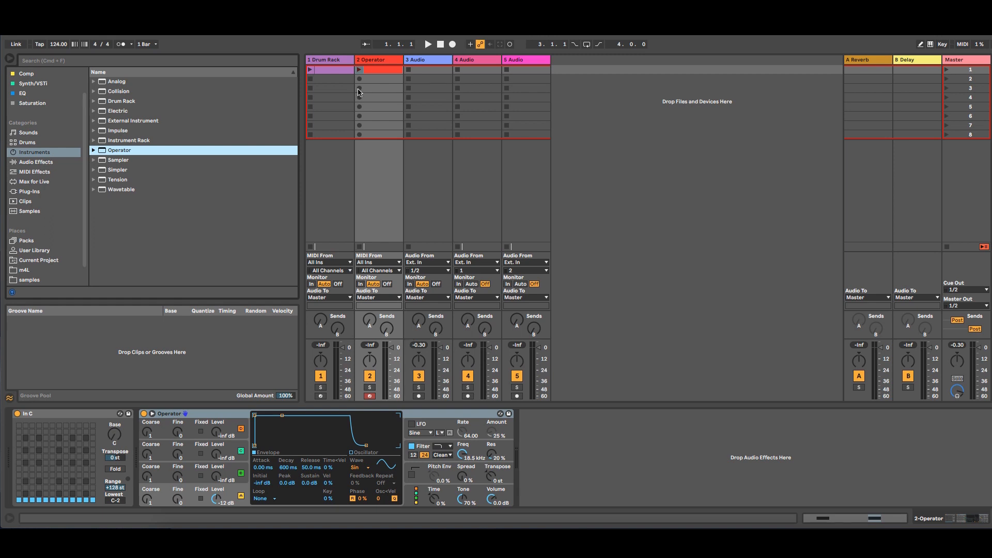
pyautogui.click(359, 69)
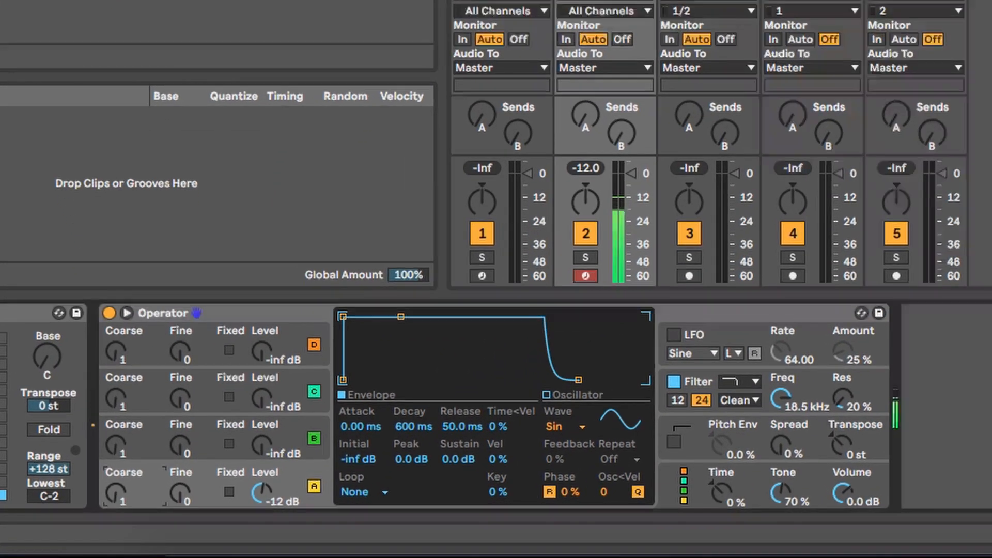
# Step: Set Operator oscillator A's coarse tuning to 0.5
pyautogui.moveTo(109, 491); pyautogui.dragTo(109, 502)
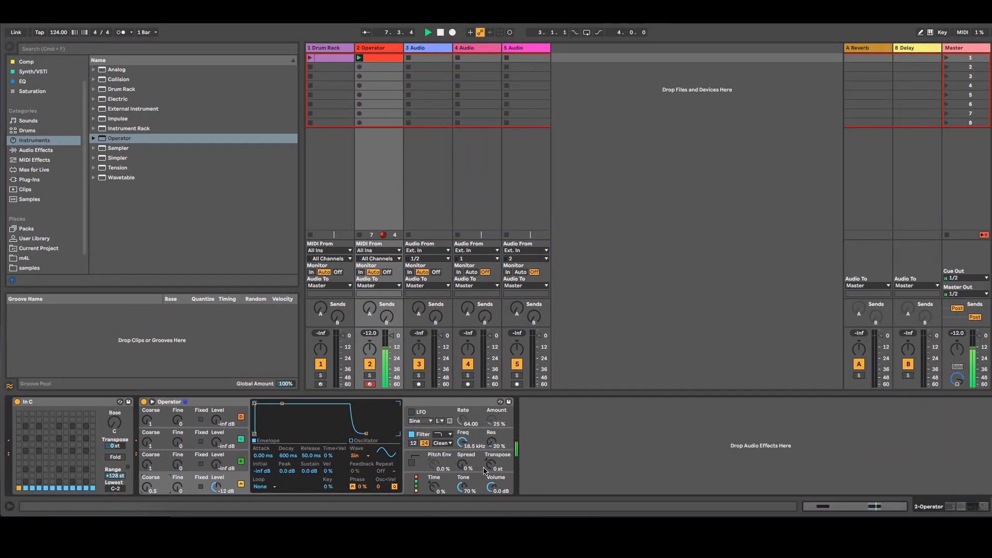
pyautogui.click(329, 95)
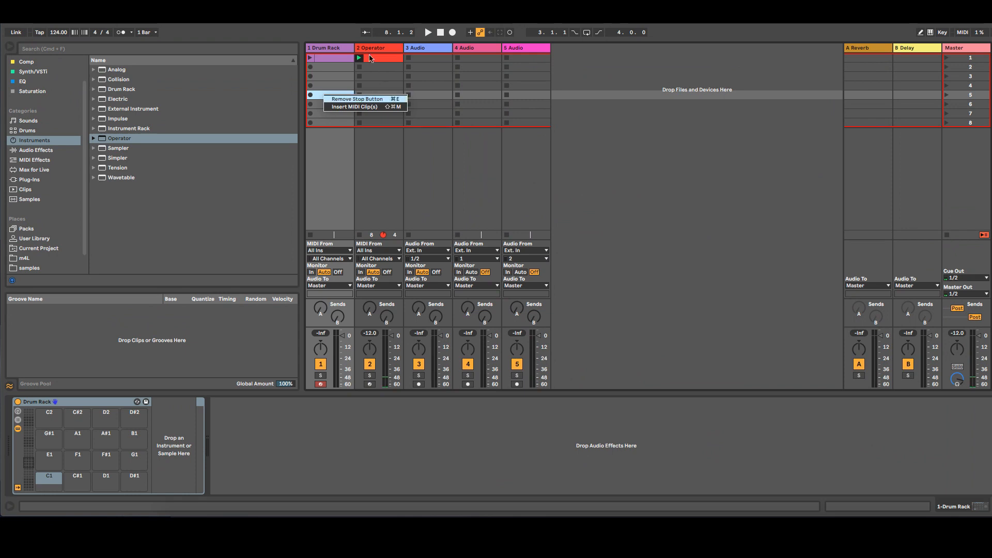
pyautogui.click(337, 49)
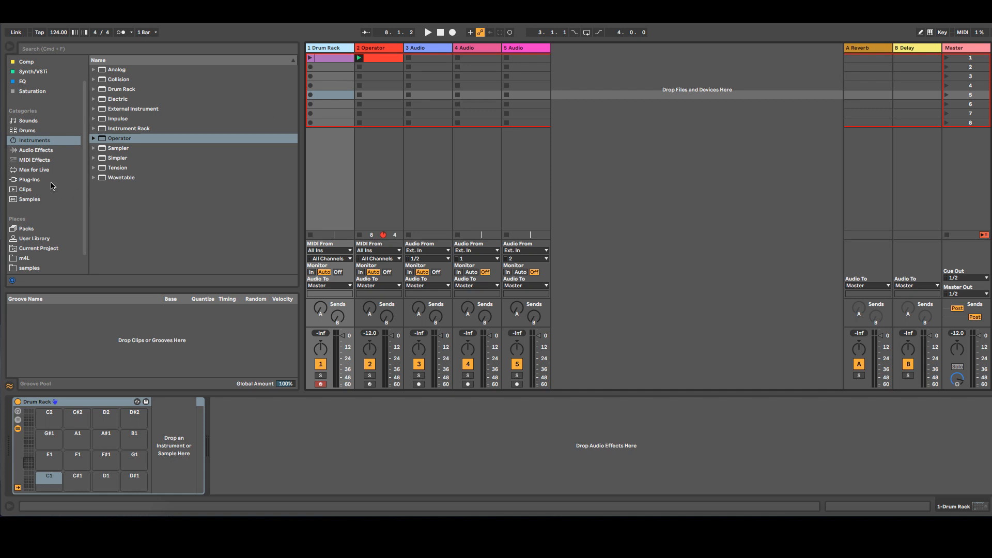
# Step: Open the Drum Rack track's clip, unfold the piano roll, select all notes and move them up to C1
pyautogui.click(342, 58)
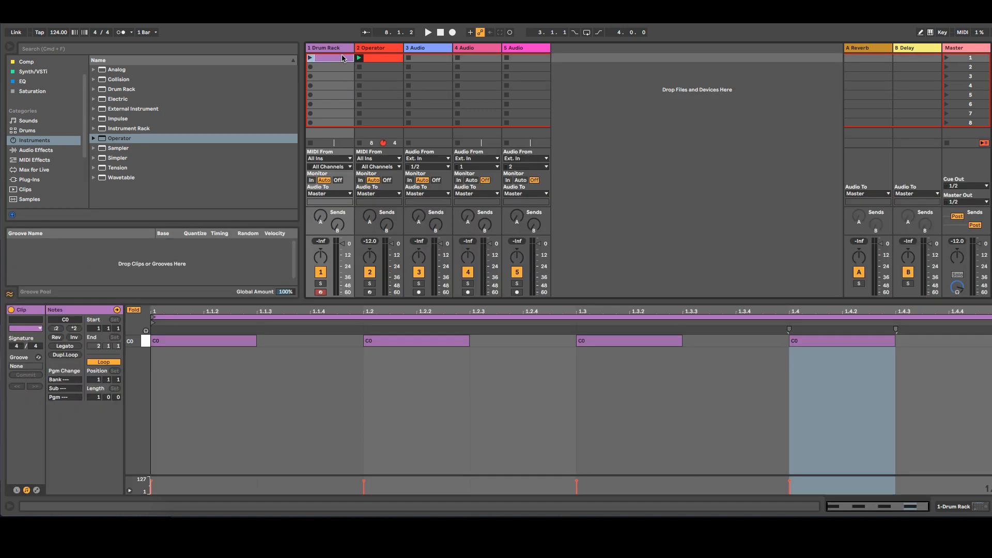
pyautogui.click(134, 309)
pyautogui.scroll(1, 217, 404)
pyautogui.scroll(-5, 216, 404)
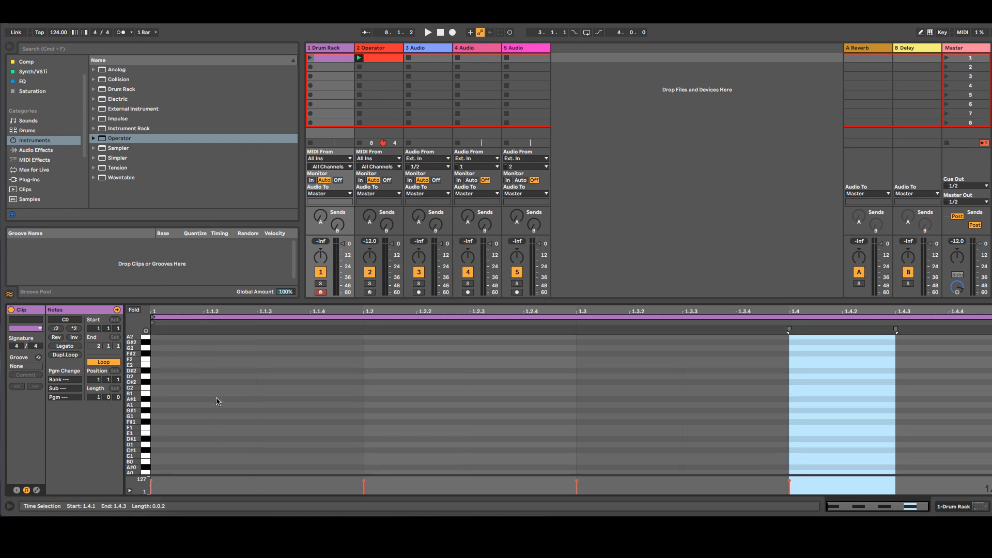
pyautogui.click(208, 389)
pyautogui.moveTo(208, 389); pyautogui.dragTo(923, 330)
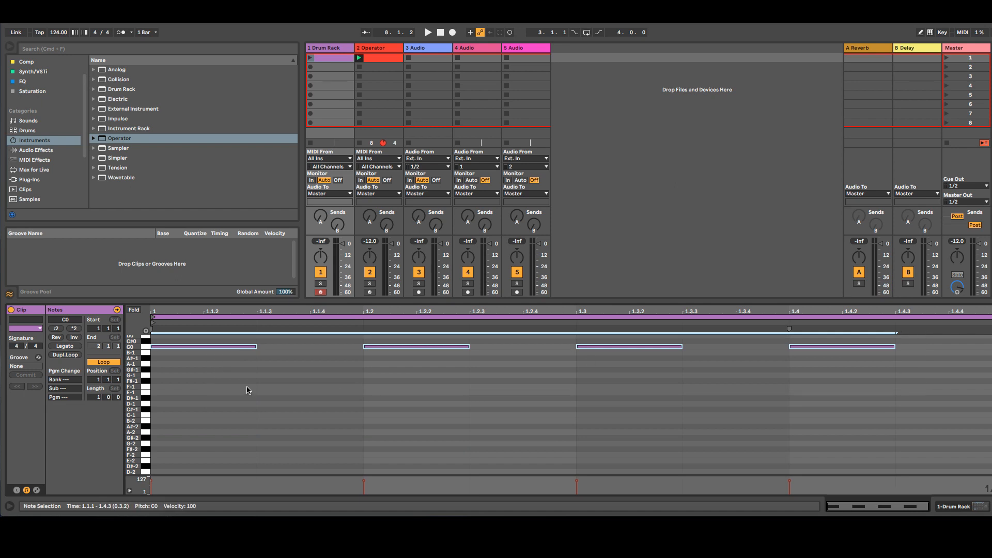
pyautogui.scroll(3, 246, 394)
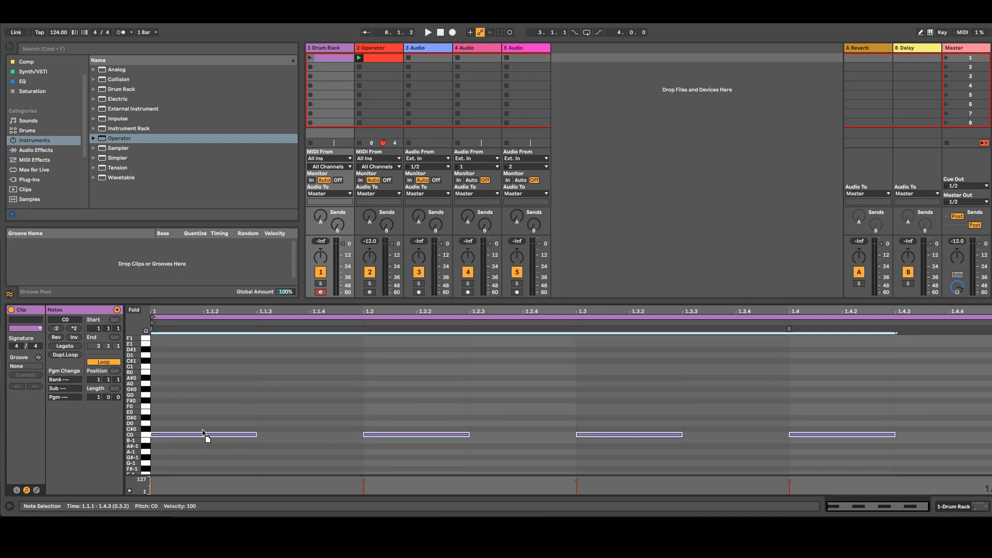
pyautogui.moveTo(203, 433); pyautogui.dragTo(206, 370)
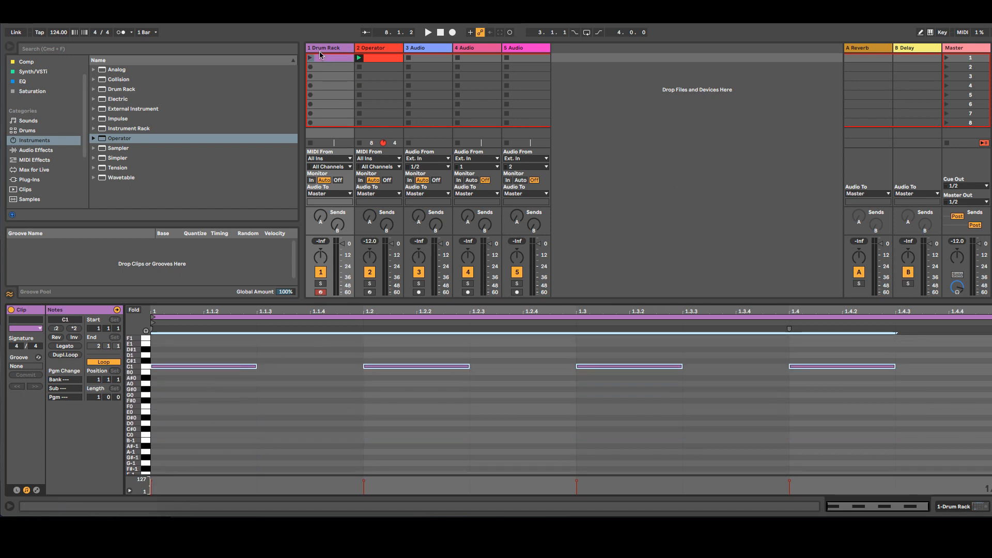
# Step: Open the Drum Rack device, select its C1 pad, and search the Samples library for kick
pyautogui.doubleClick(318, 50)
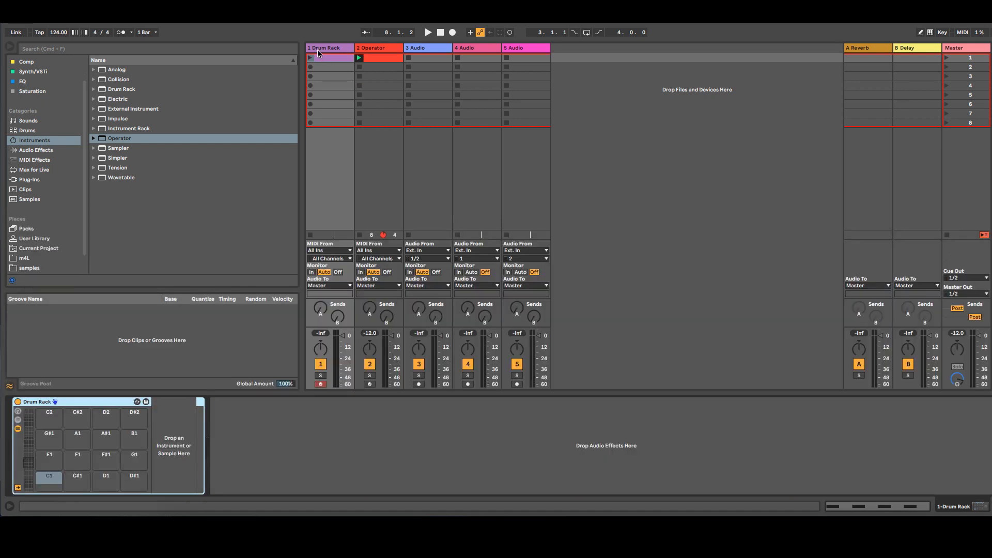
pyautogui.click(48, 479)
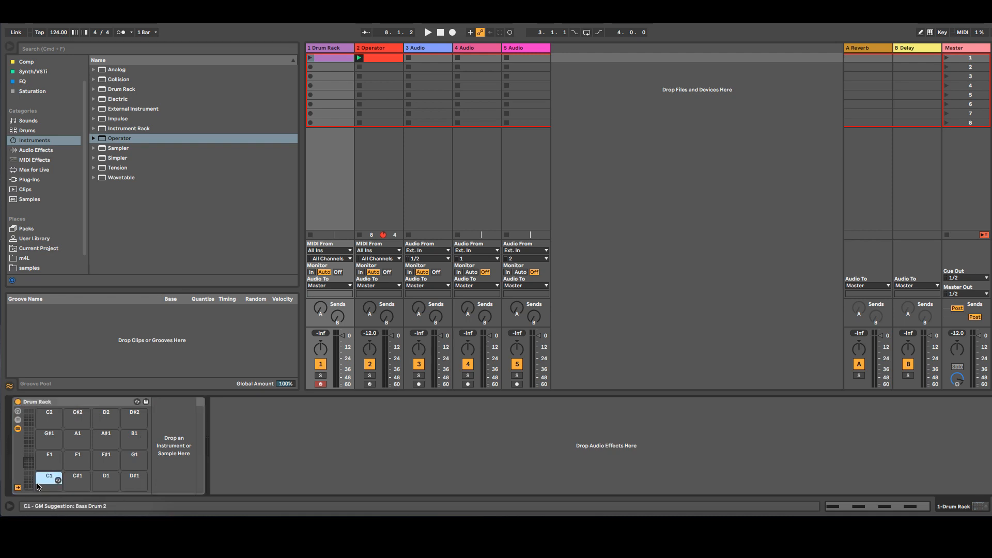
pyautogui.click(44, 201)
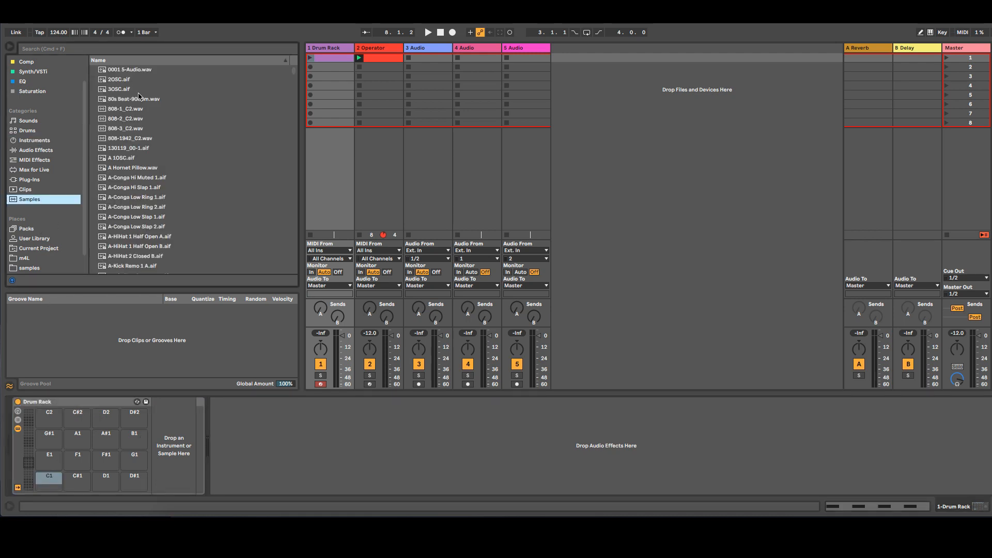
pyautogui.click(138, 50)
pyautogui.write('kick')
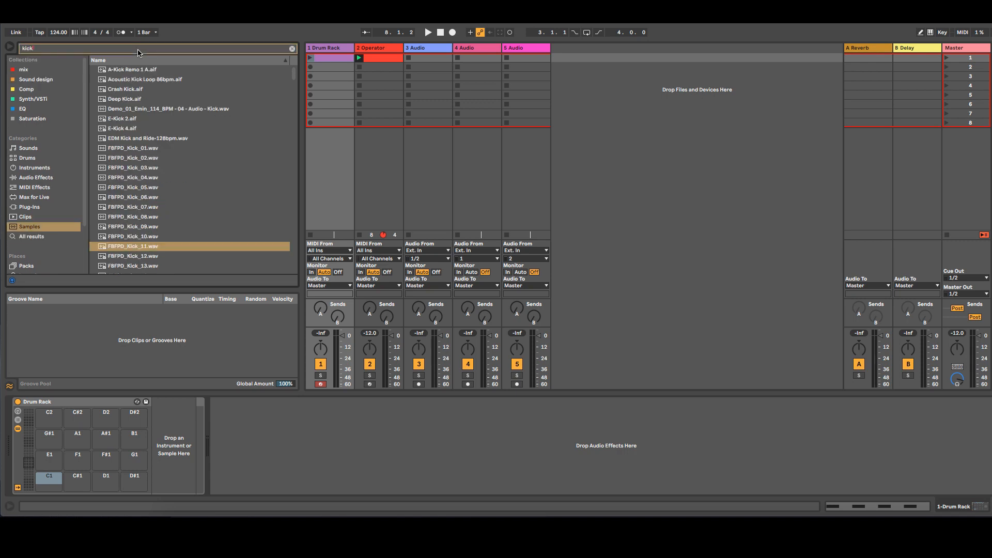
# Step: Audition several kick samples and load Kick 90s 2 onto the C1 pad
pyautogui.click(147, 157)
pyautogui.click(143, 196)
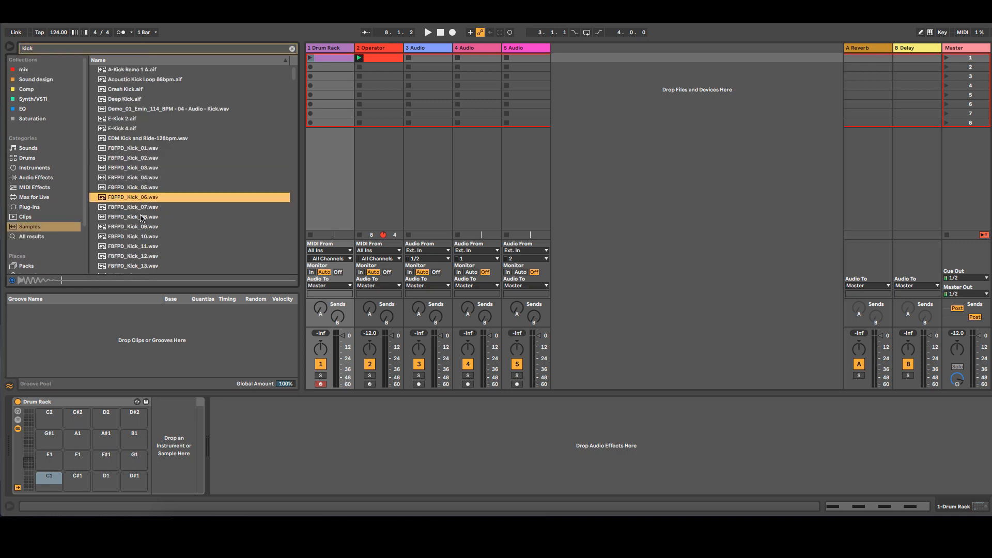
pyautogui.click(143, 216)
pyautogui.scroll(-2, 143, 219)
pyautogui.click(144, 215)
pyautogui.scroll(-4, 144, 212)
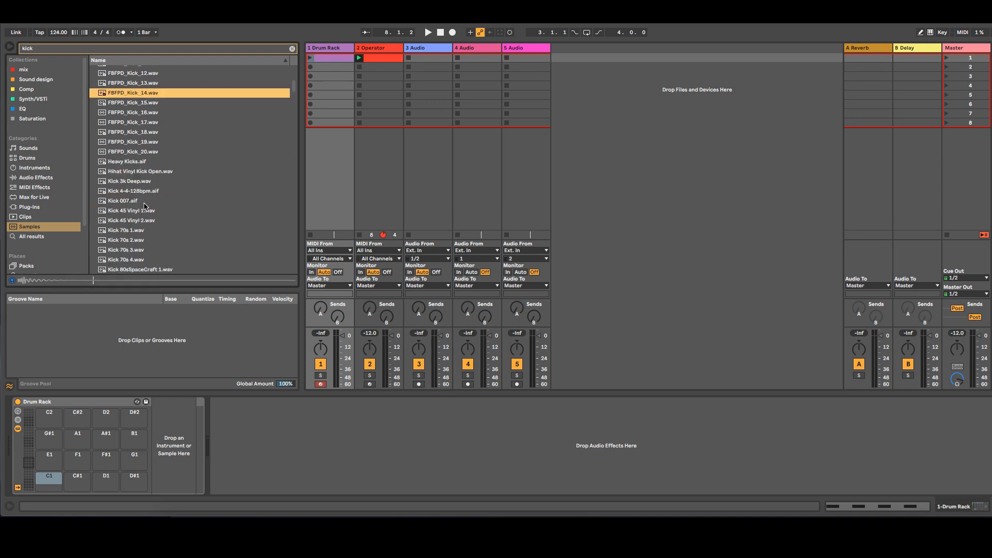
pyautogui.click(144, 201)
pyautogui.scroll(-2, 145, 199)
pyautogui.click(147, 93)
pyautogui.click(144, 219)
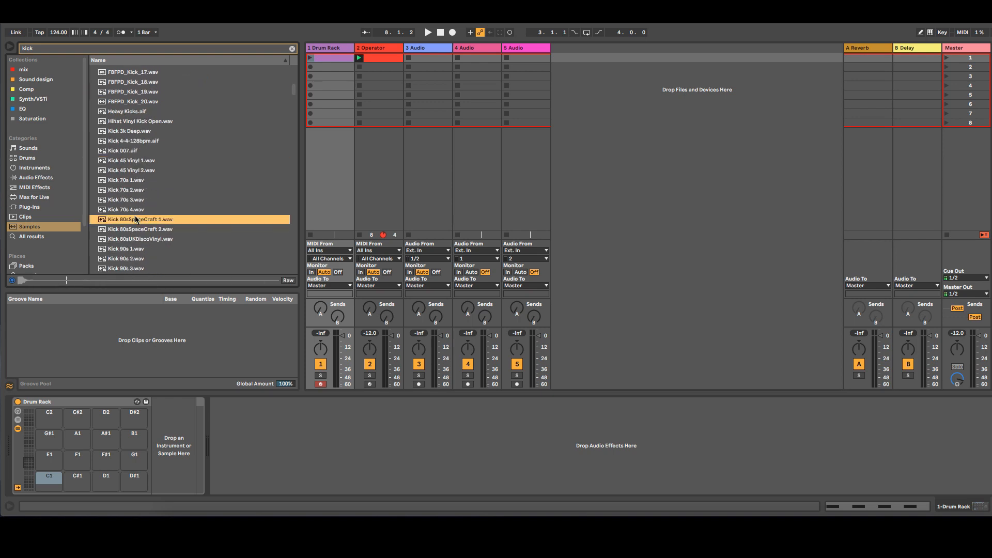
pyautogui.click(142, 238)
pyautogui.click(133, 259)
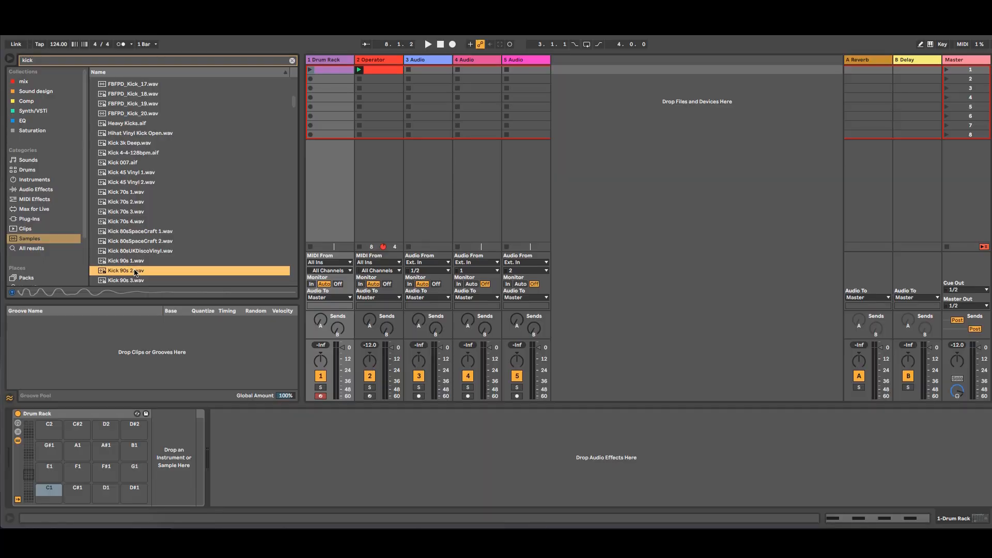
pyautogui.moveTo(135, 272); pyautogui.dragTo(49, 490)
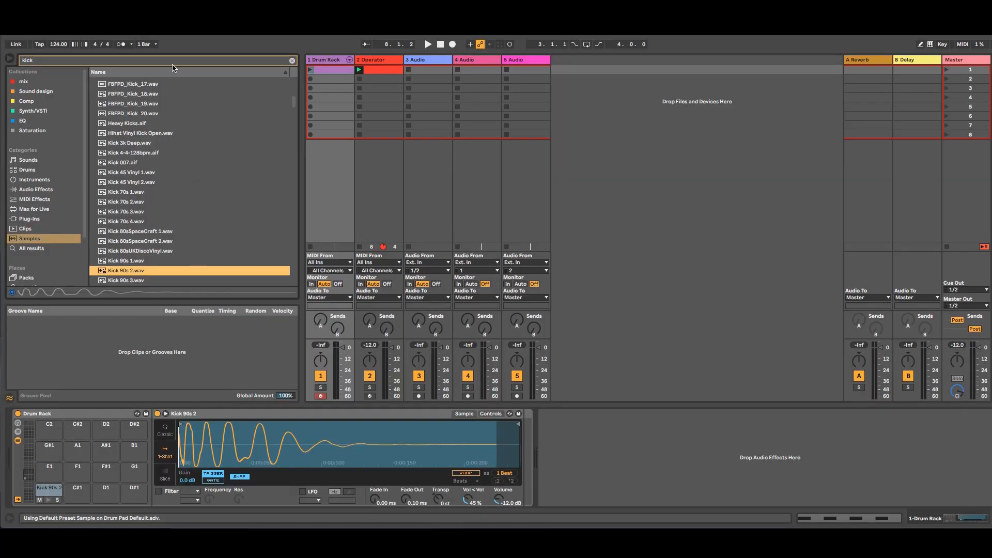
# Step: Clear the search, search the samples for 808, and audition the results
pyautogui.click(292, 60)
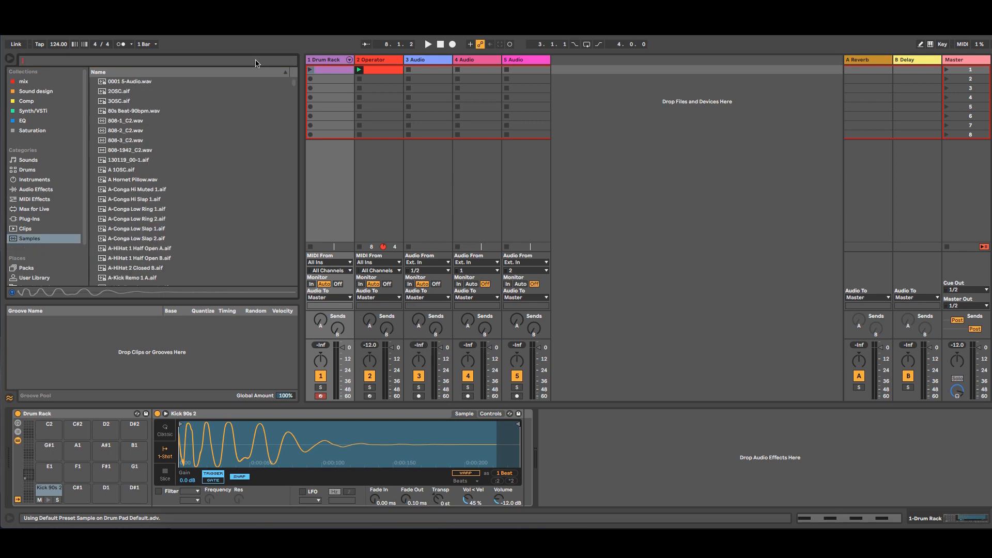
pyautogui.write('808')
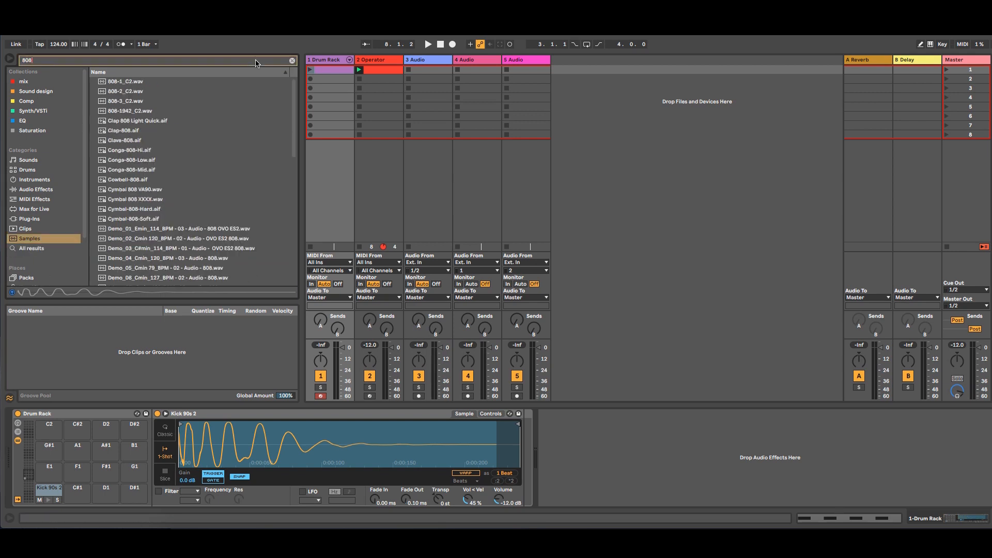
pyautogui.scroll(-3, 211, 129)
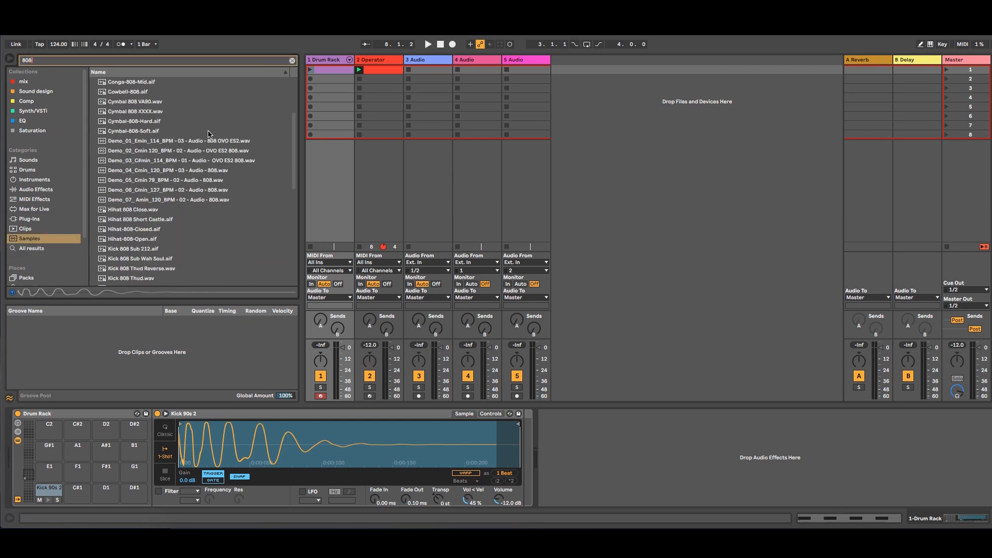
pyautogui.click(160, 220)
pyautogui.click(153, 230)
pyautogui.click(145, 241)
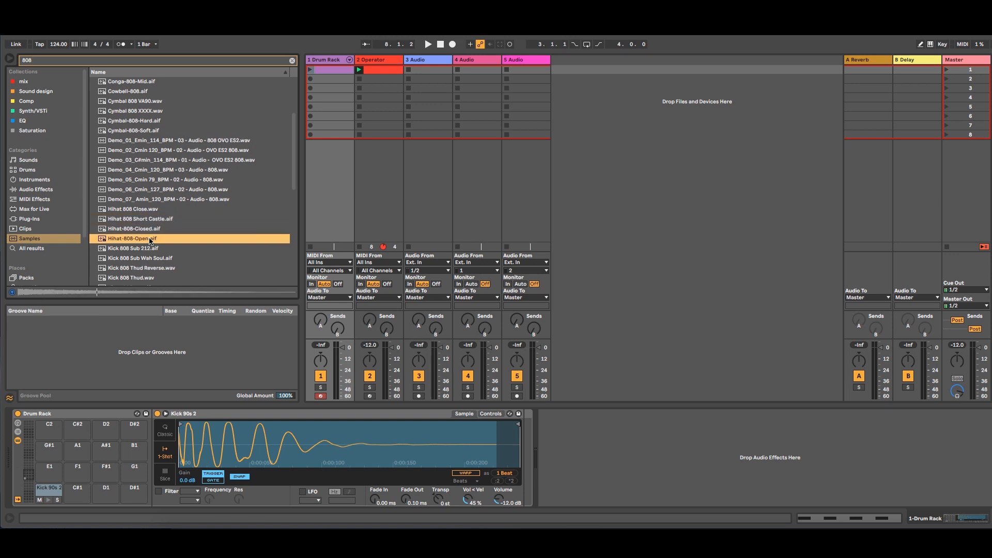
pyautogui.scroll(-4, 153, 232)
pyautogui.click(151, 136)
pyautogui.click(150, 125)
# Step: Audition the 808 kicks and load Kick 808 Thud onto the C#1 pad
pyautogui.click(152, 143)
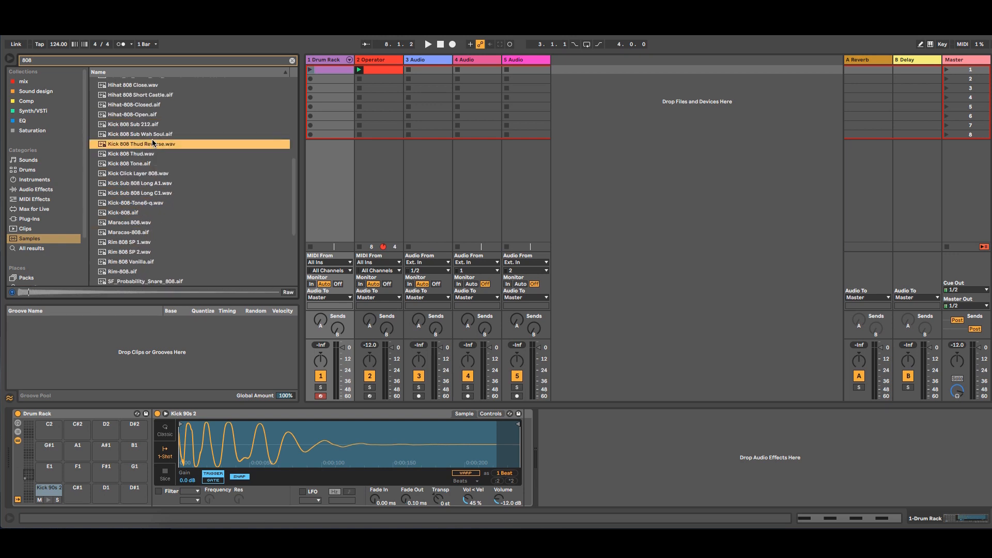
pyautogui.click(157, 135)
pyautogui.click(148, 154)
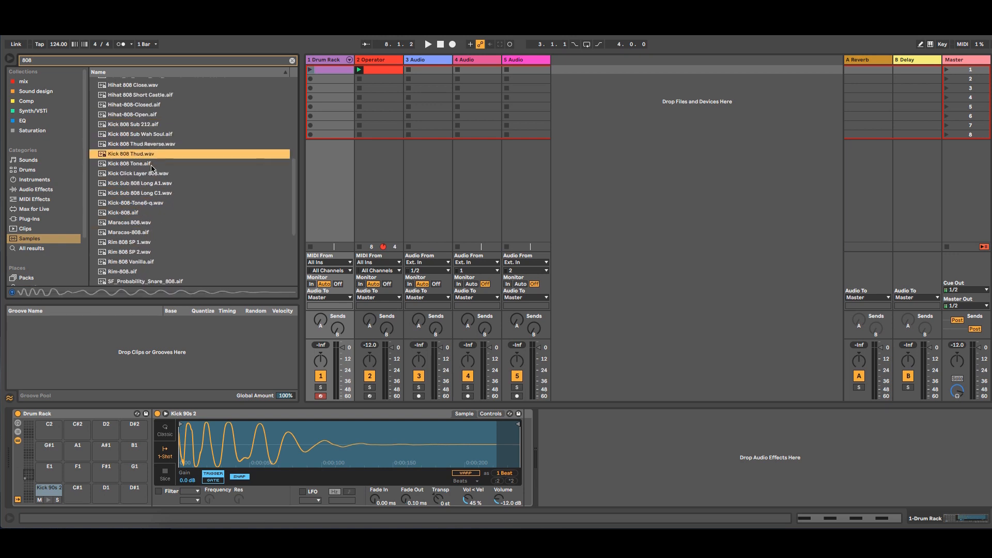
pyautogui.click(150, 163)
pyautogui.click(152, 155)
pyautogui.click(152, 145)
pyautogui.press('Up')
pyautogui.click(150, 154)
pyautogui.moveTo(89, 494); pyautogui.dragTo(77, 490)
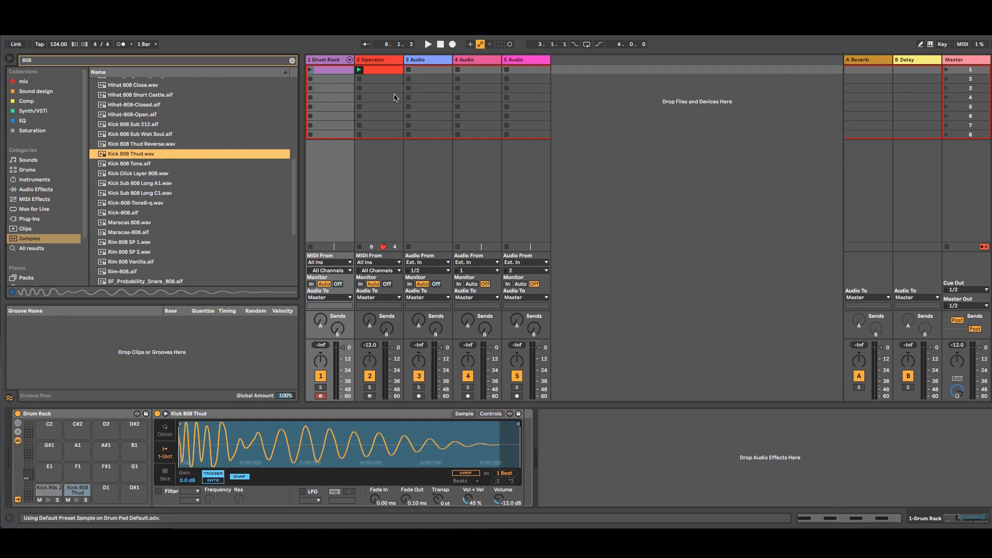
# Step: Launch the Drum Rack clip and insert a new MIDI track after the Operator track
pyautogui.click(310, 69)
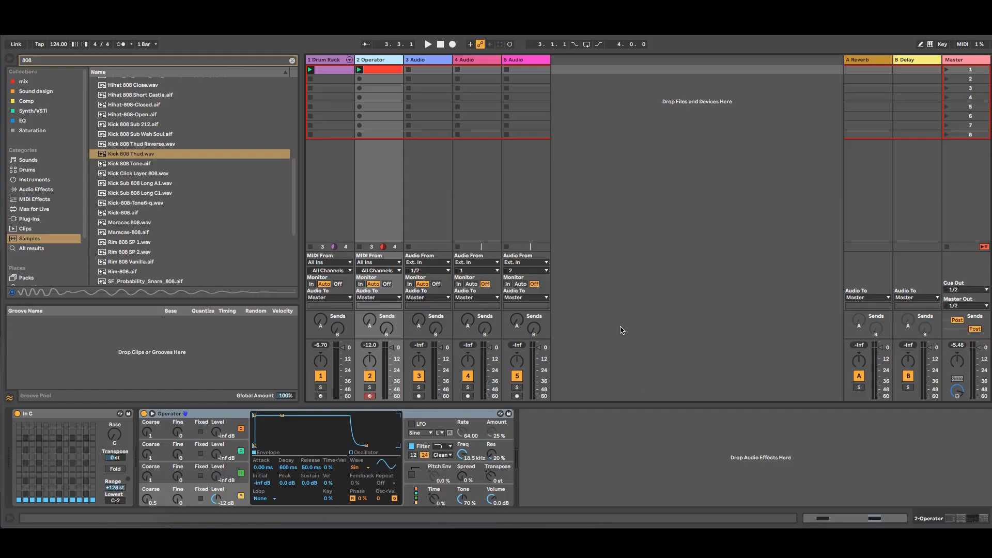
pyautogui.rightClick(383, 61)
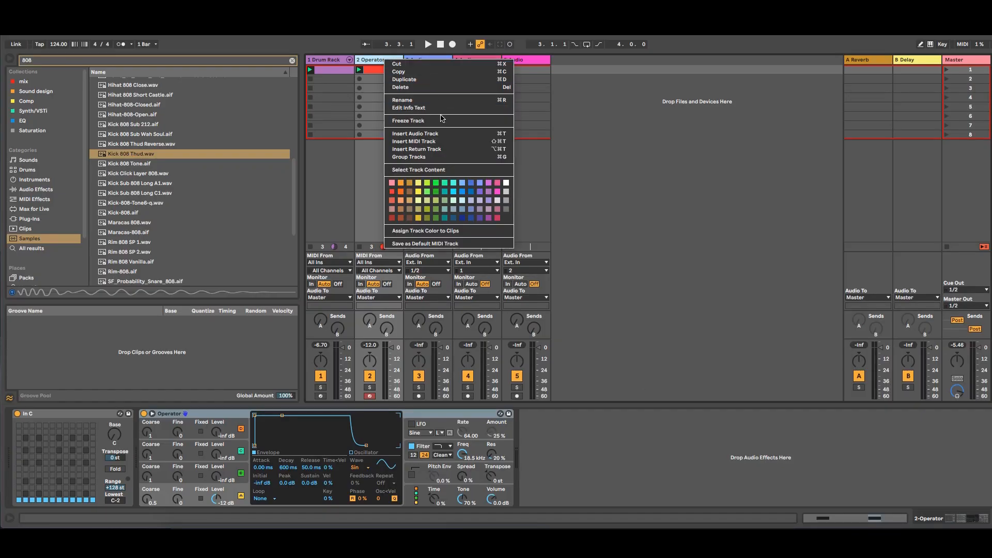
pyautogui.click(442, 140)
pyautogui.click(430, 58)
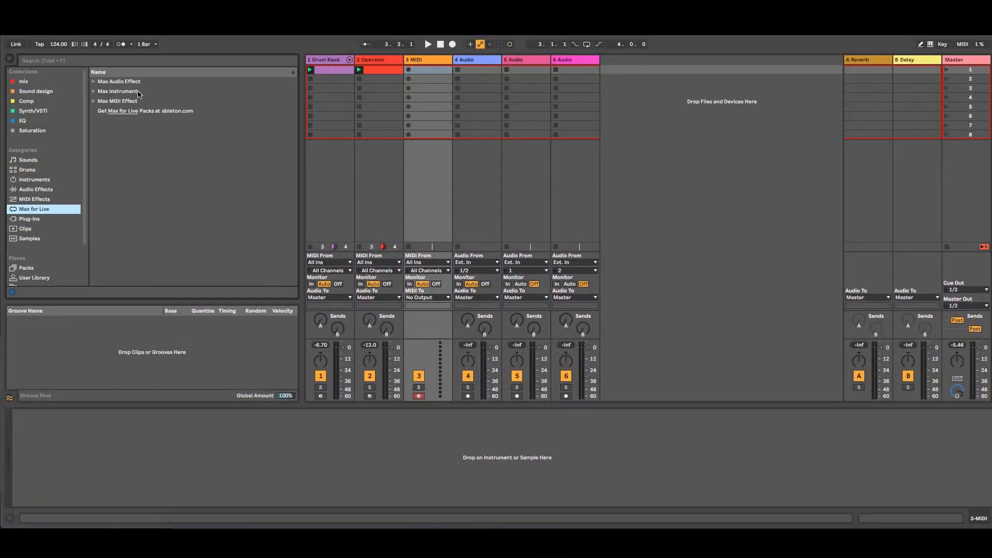
# Step: Search the browser for roz and load Rozzer - Advanced Step Sequencer v2.0 onto the new MIDI track
pyautogui.click(132, 62)
pyautogui.write('ro')
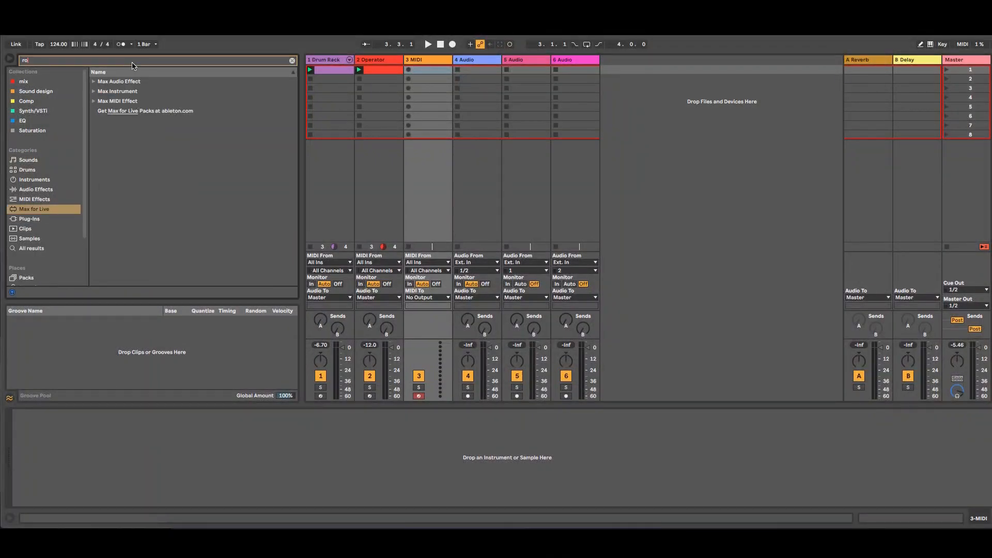
pyautogui.write('z')
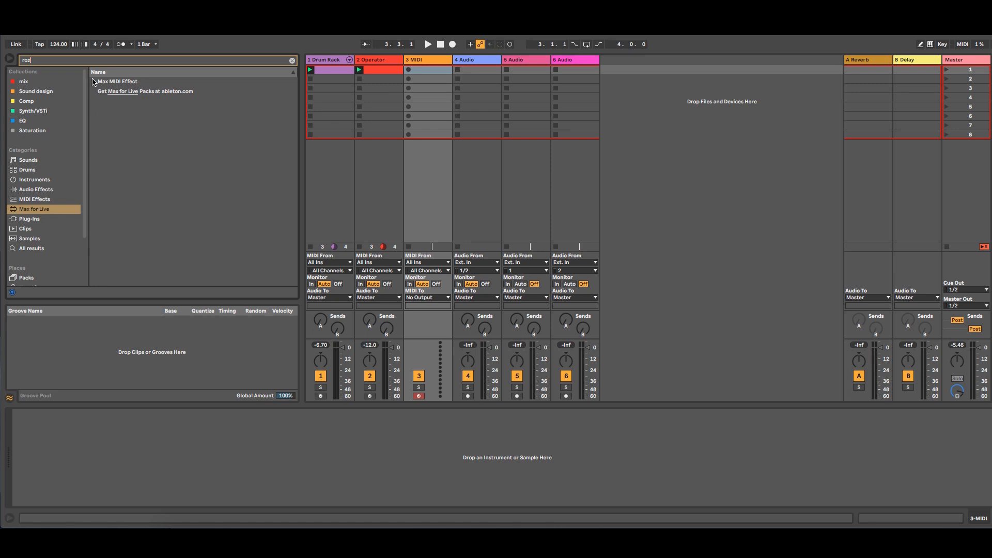
pyautogui.click(93, 82)
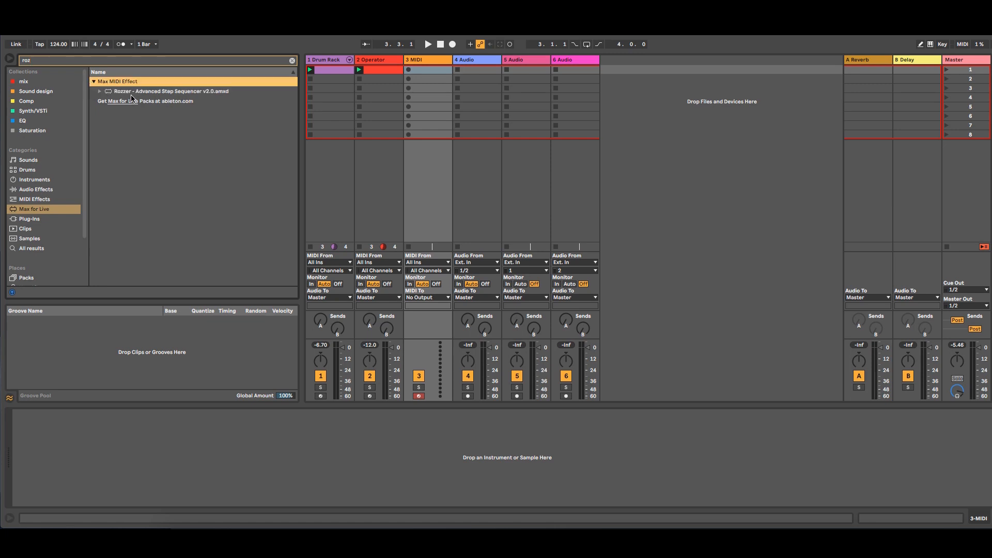
pyautogui.moveTo(133, 95); pyautogui.dragTo(426, 62)
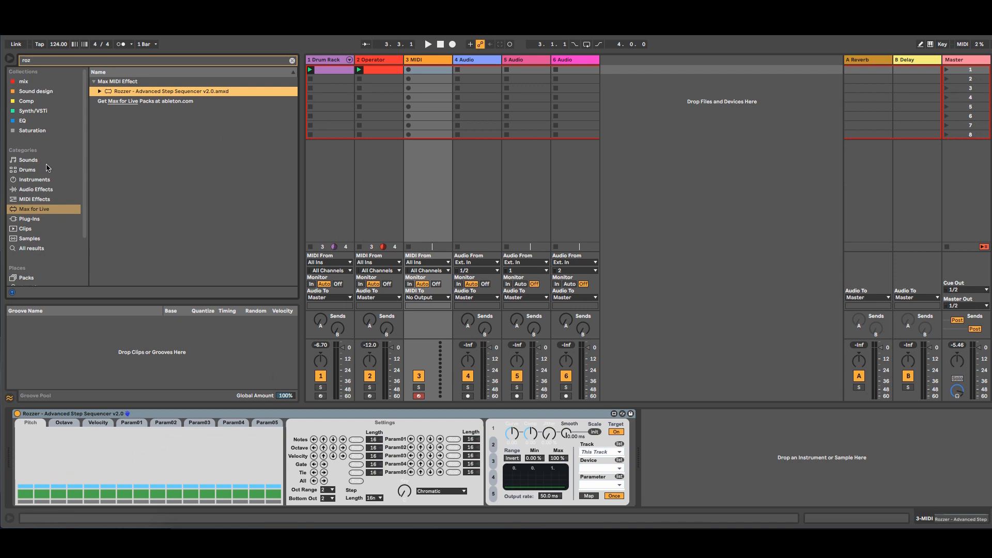
# Step: Clear the search and load Operator from the Instruments category onto the MIDI track after Rozzer
pyautogui.click(38, 190)
pyautogui.click(292, 60)
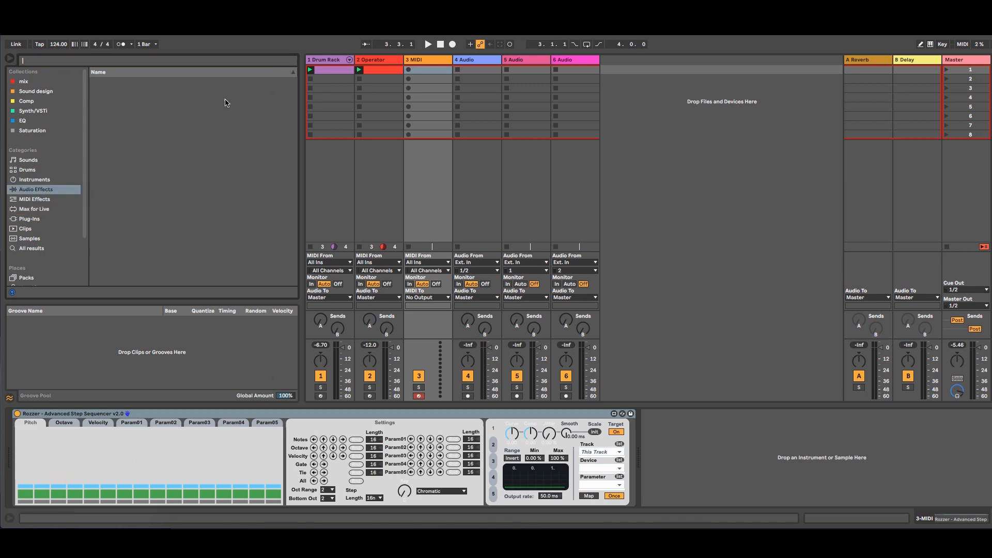
pyautogui.click(42, 180)
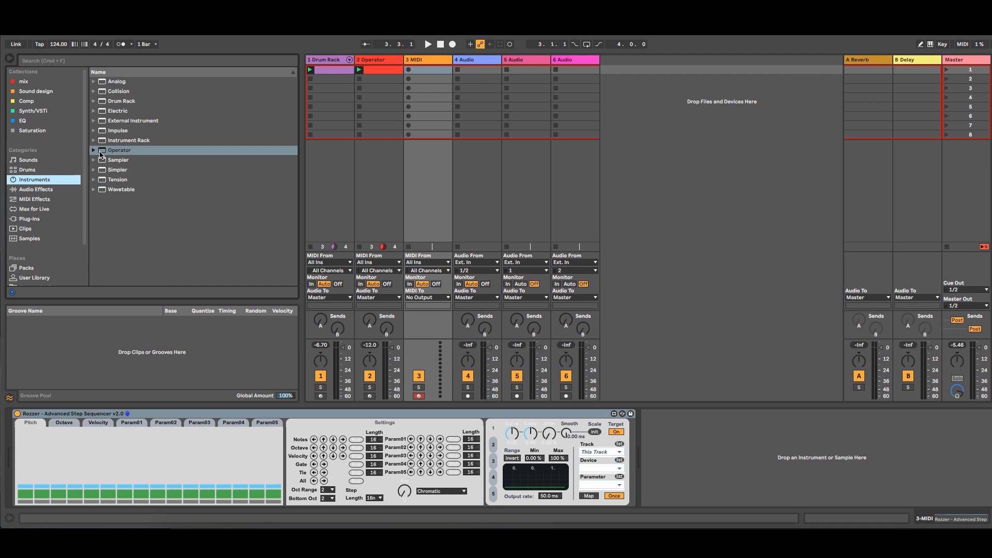
pyautogui.moveTo(101, 155); pyautogui.dragTo(665, 466)
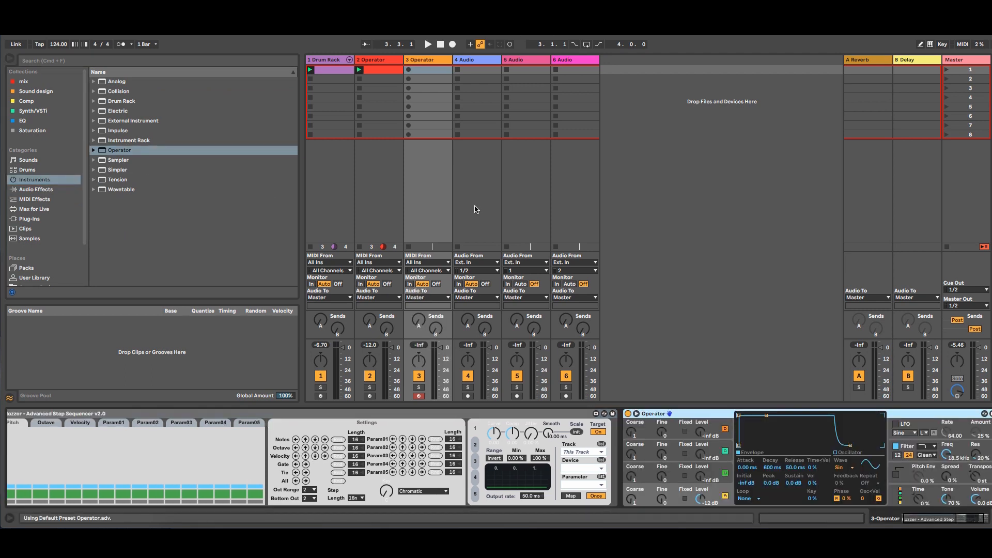
# Step: Start playback and bring the Rozzer sequencer into view in the device chain
pyautogui.press('space')
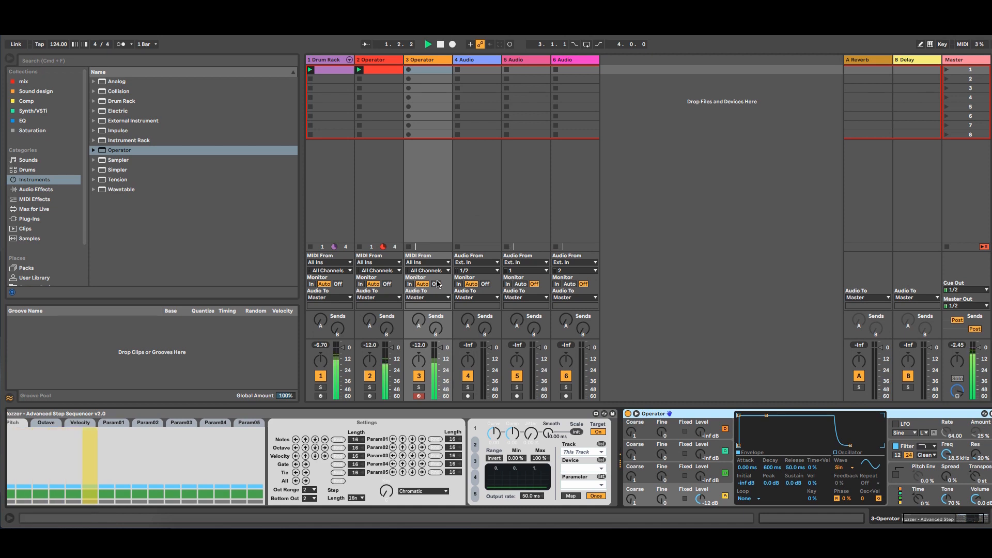
pyautogui.click(419, 387)
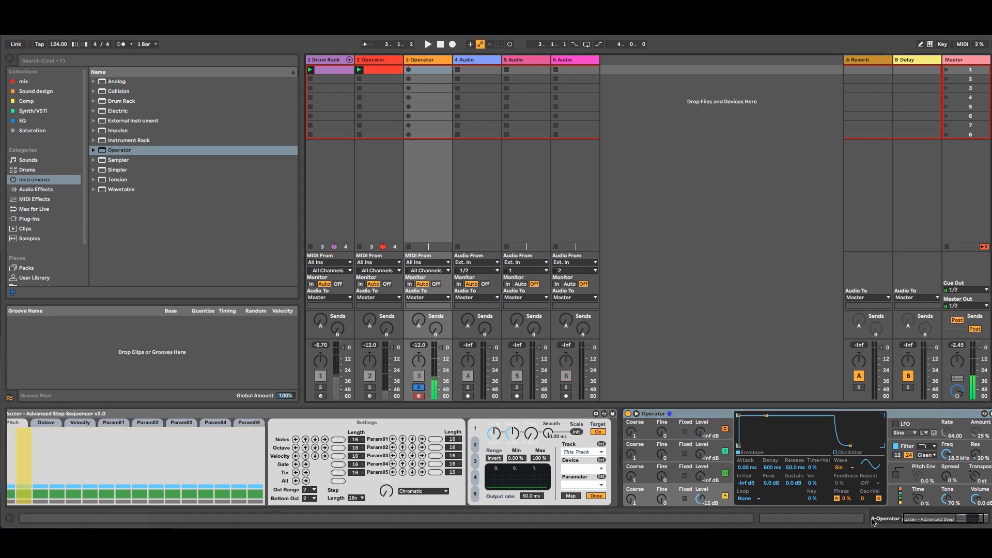
pyautogui.click(957, 519)
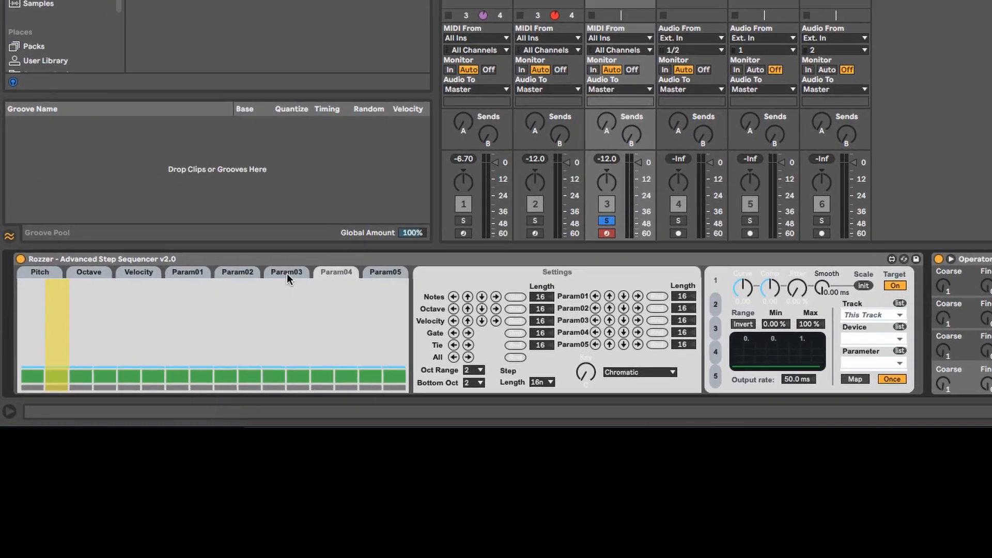
# Step: Randomize all of Rozzer's step lanes, including the octave and pitch patterns
pyautogui.moveTo(287, 274); pyautogui.dragTo(90, 276)
pyautogui.click(88, 240)
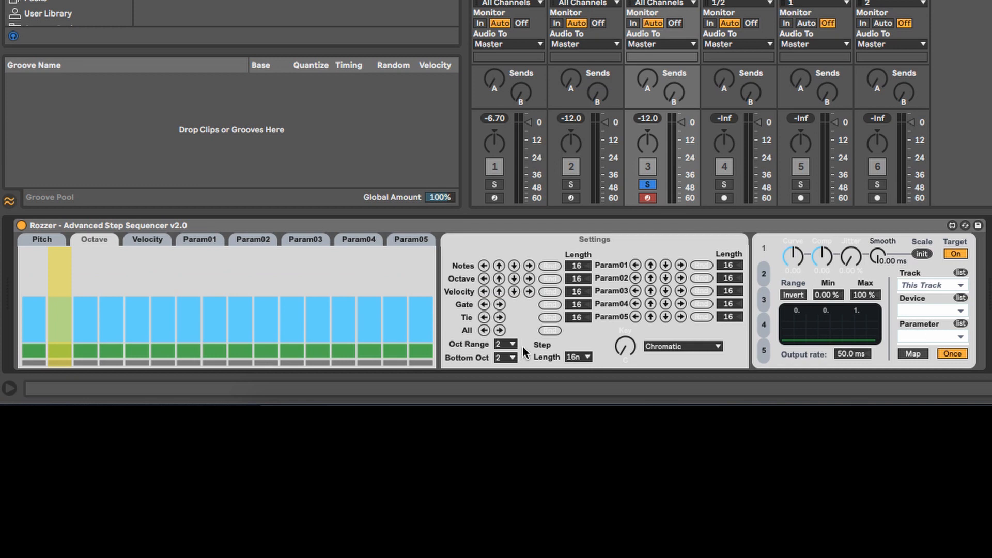
pyautogui.click(551, 330)
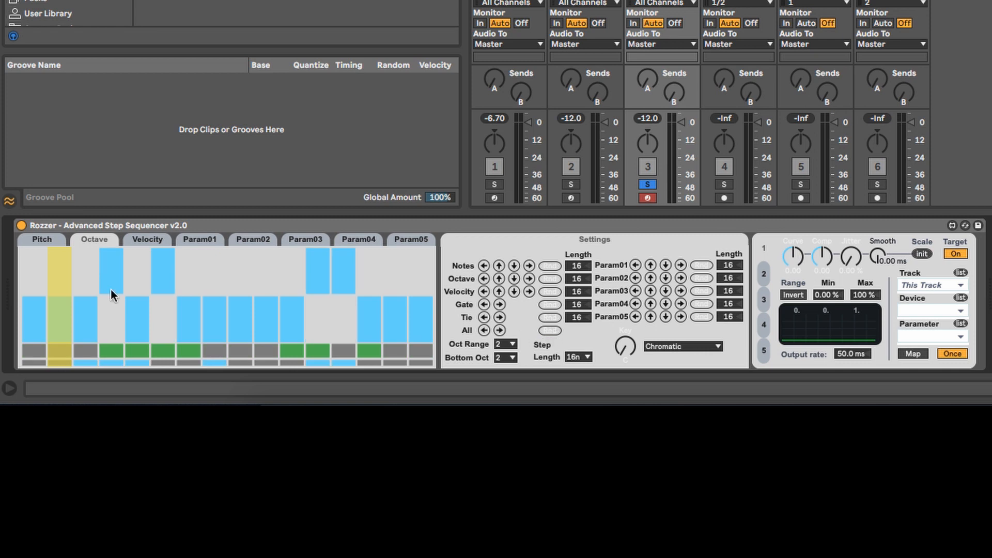
pyautogui.click(35, 240)
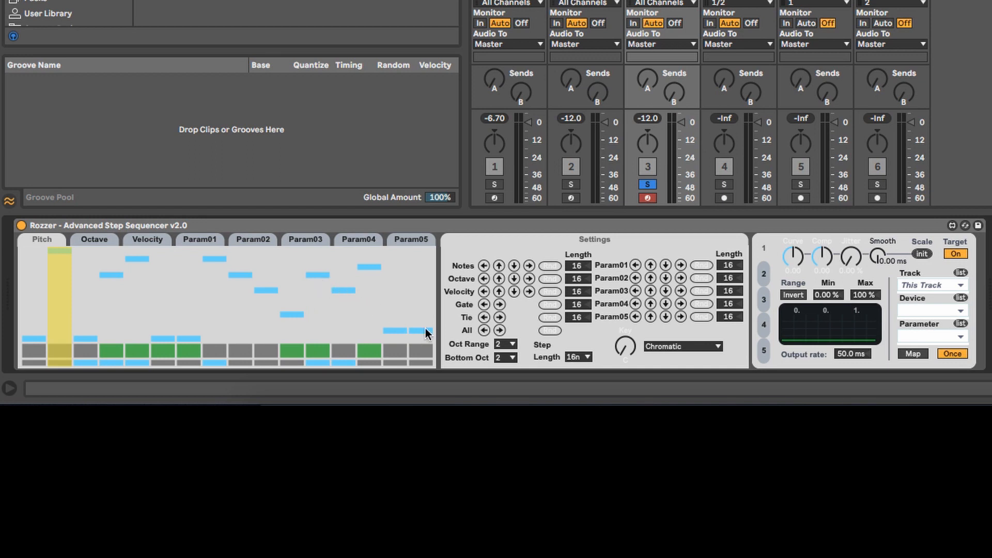
# Step: Play and stop the randomized Rozzer sequence to listen to it
pyautogui.press('space')
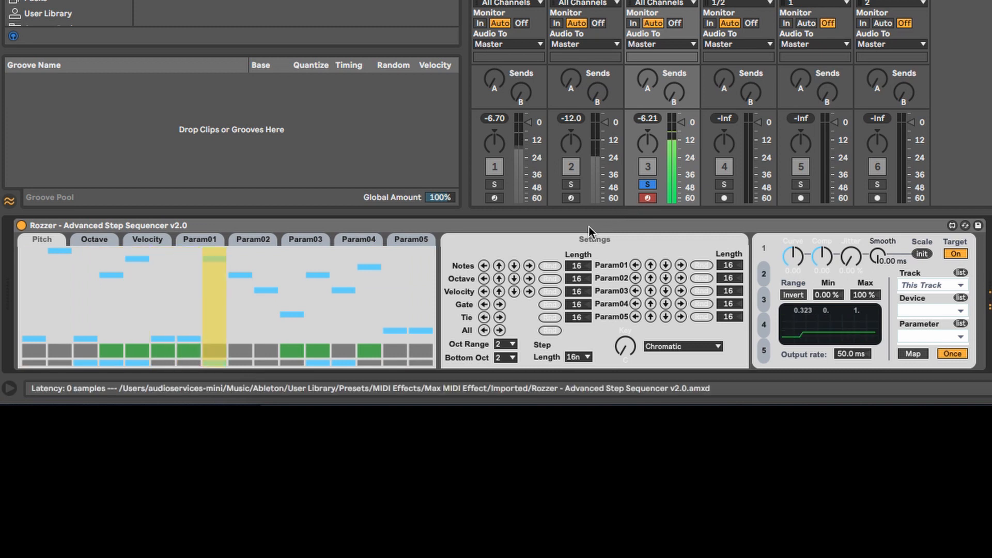
pyautogui.press('space')
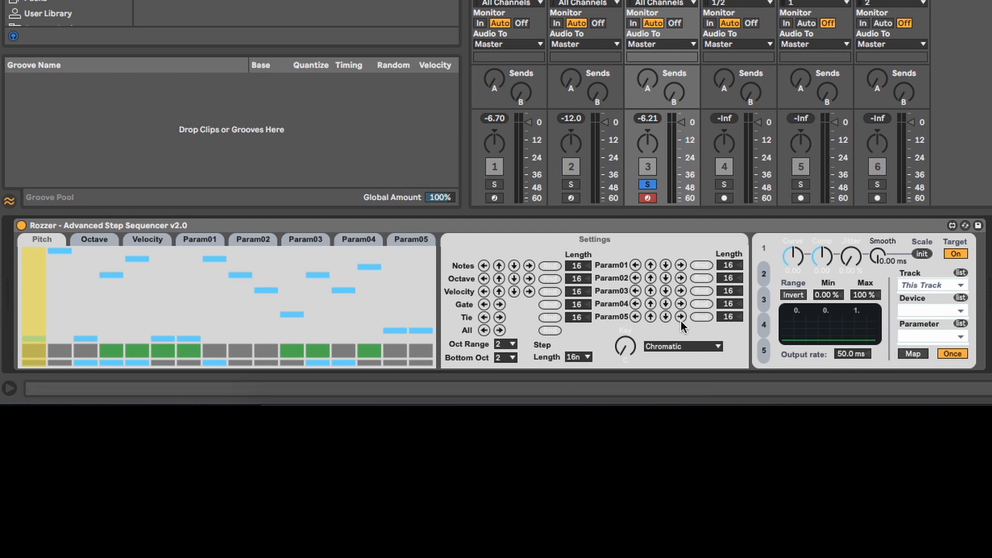
pyautogui.click(686, 346)
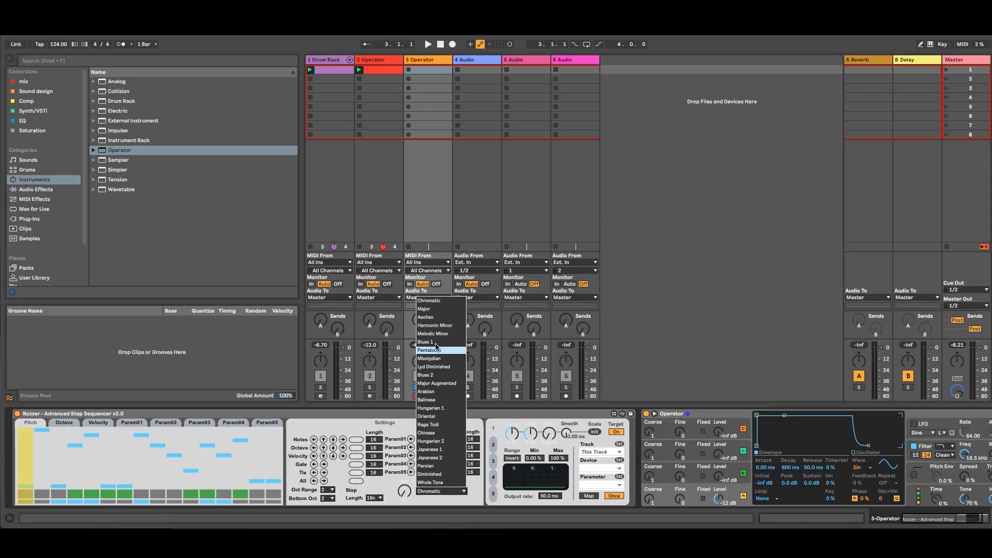
pyautogui.click(430, 300)
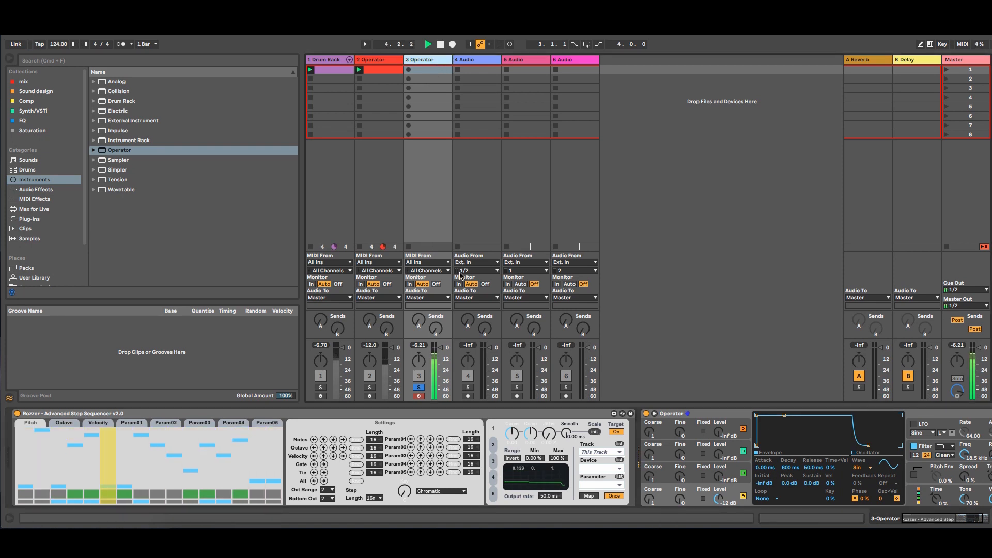
# Step: Route audio track 4's input from 3-Operator, set its monitoring to Off, and arm it
pyautogui.click(480, 249)
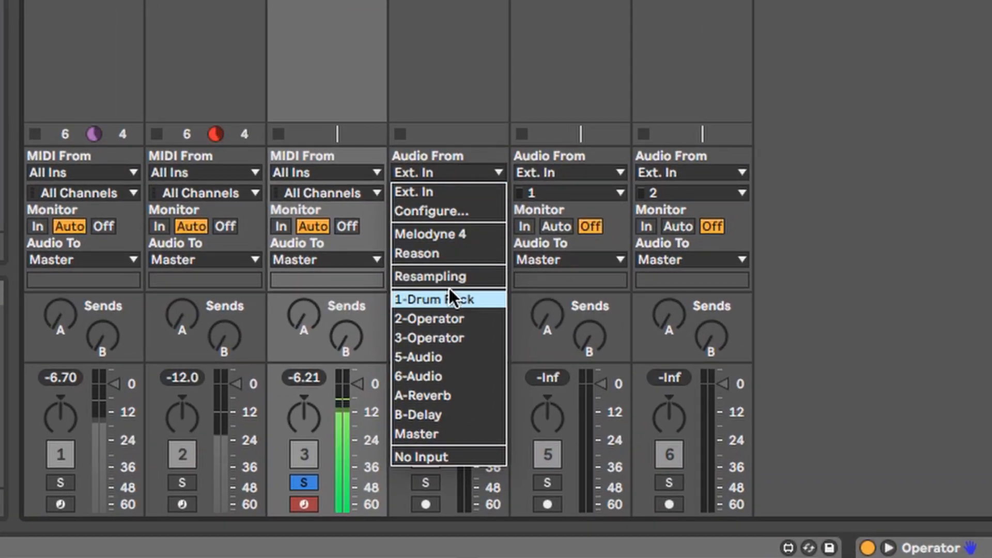
pyautogui.click(454, 338)
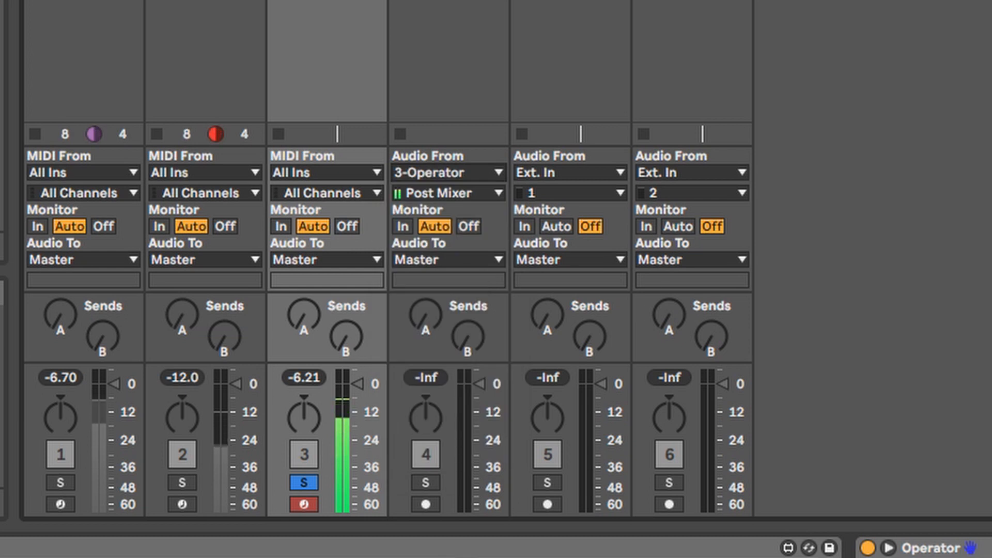
pyautogui.click(433, 34)
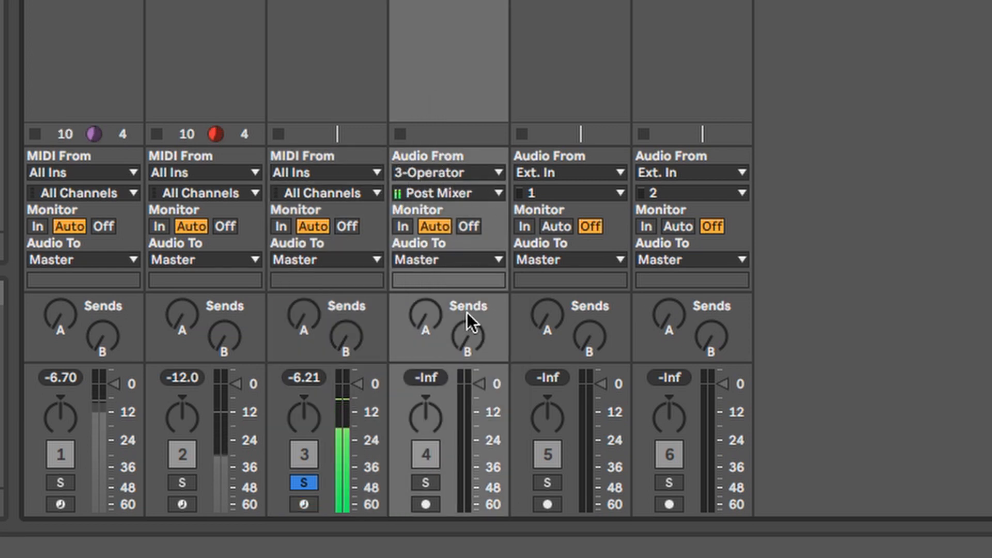
pyautogui.click(326, 31)
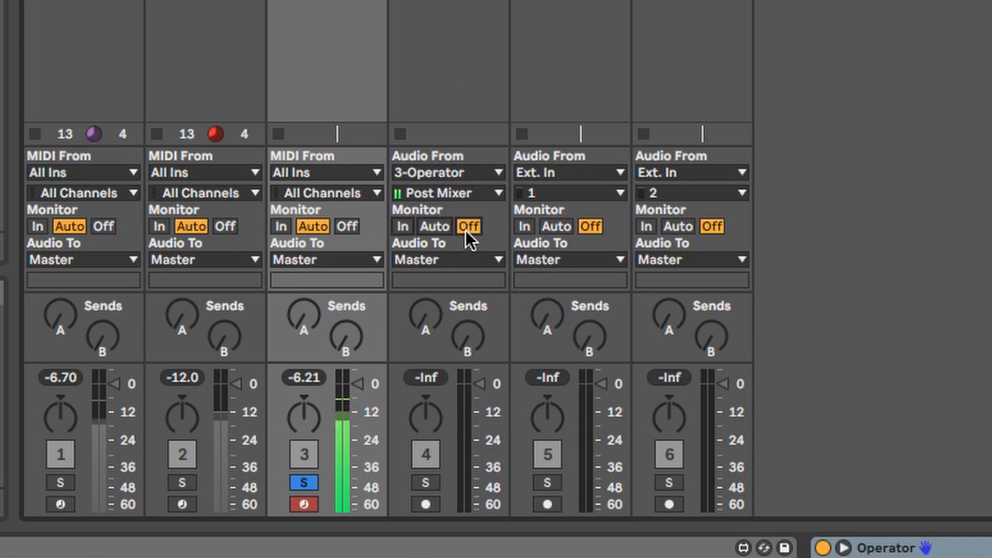
pyautogui.click(425, 501)
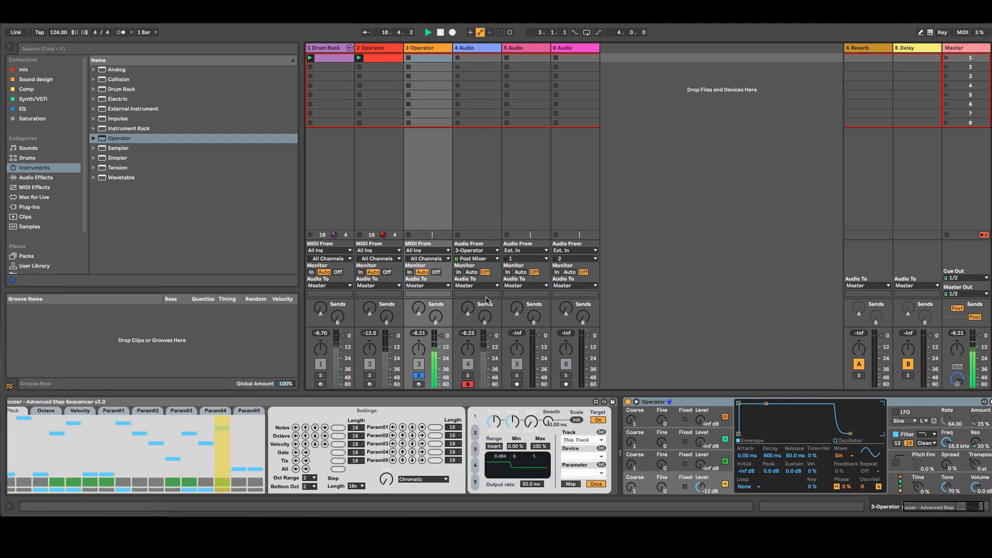
# Step: Record the Operator output into a new clip on audio track 4 and open the recording
pyautogui.click(459, 59)
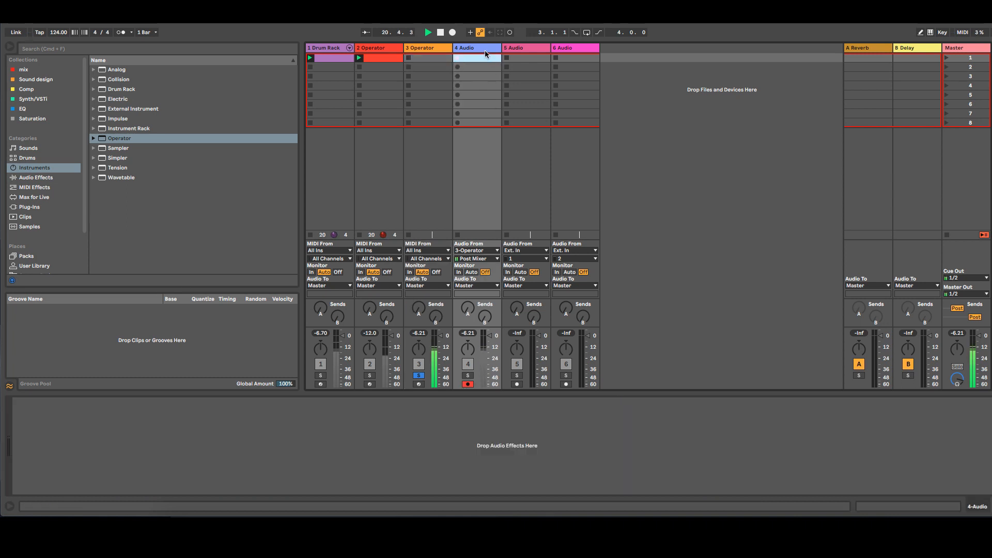
pyautogui.click(432, 52)
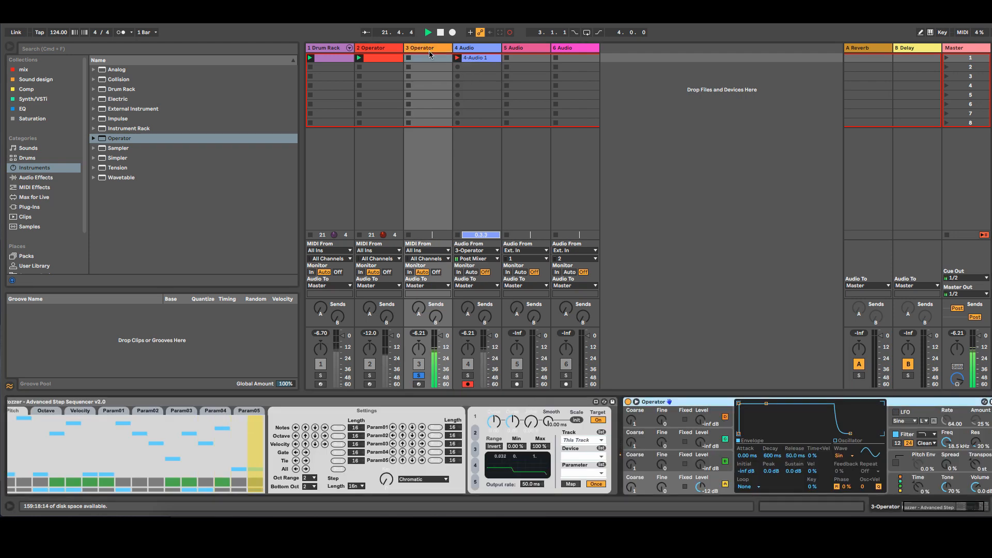
pyautogui.doubleClick(480, 61)
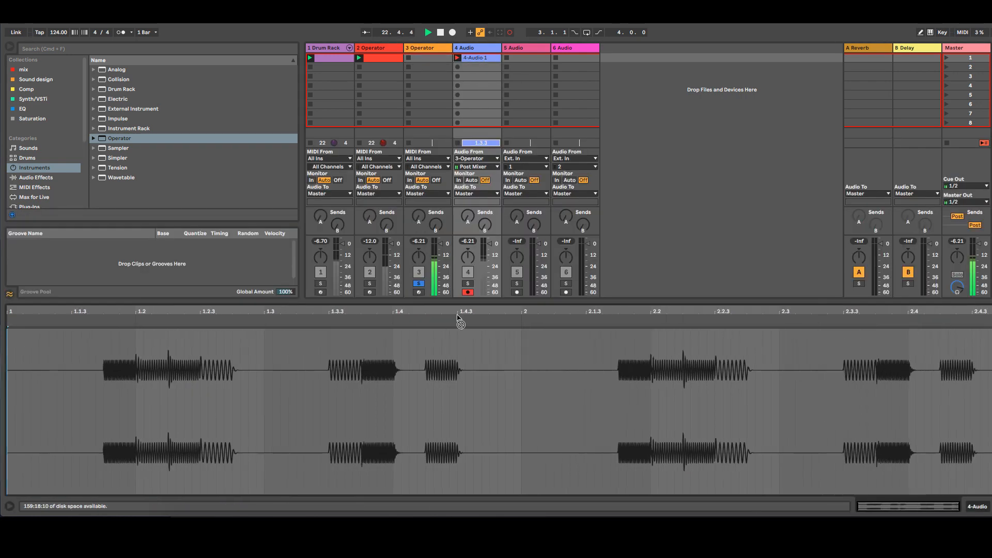
pyautogui.click(427, 49)
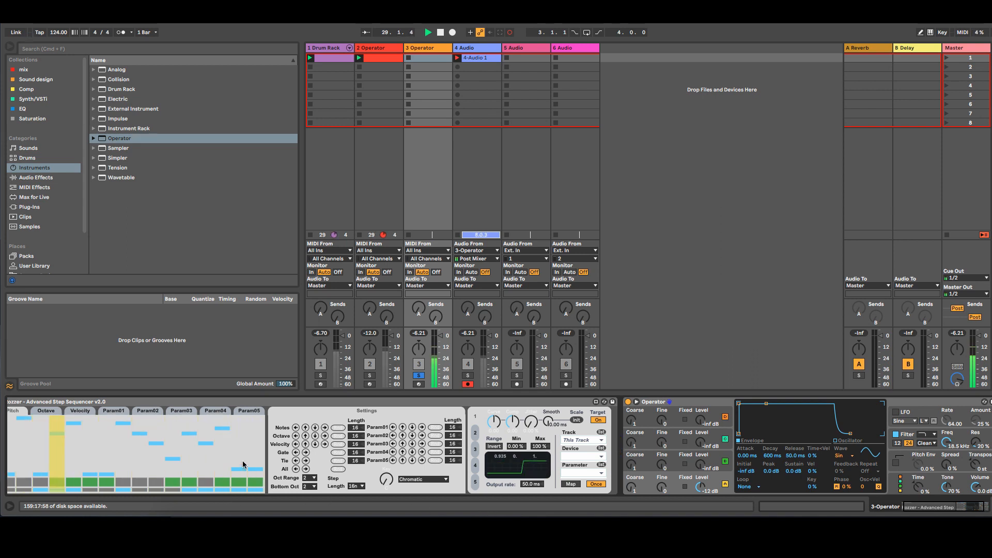
# Step: Change two Rozzer pitch steps during recording and unsolo the Operator track
pyautogui.click(242, 429)
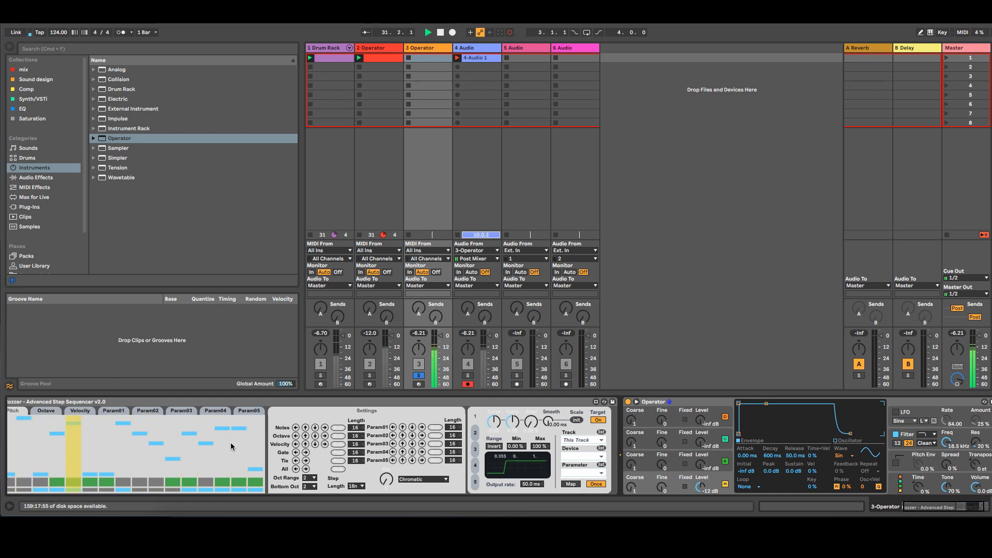
pyautogui.click(224, 443)
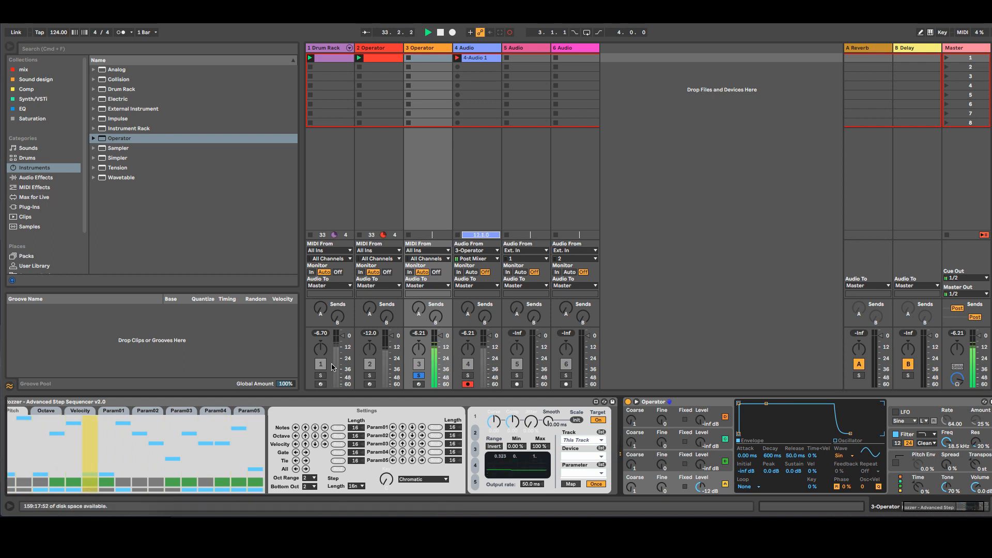
pyautogui.click(419, 376)
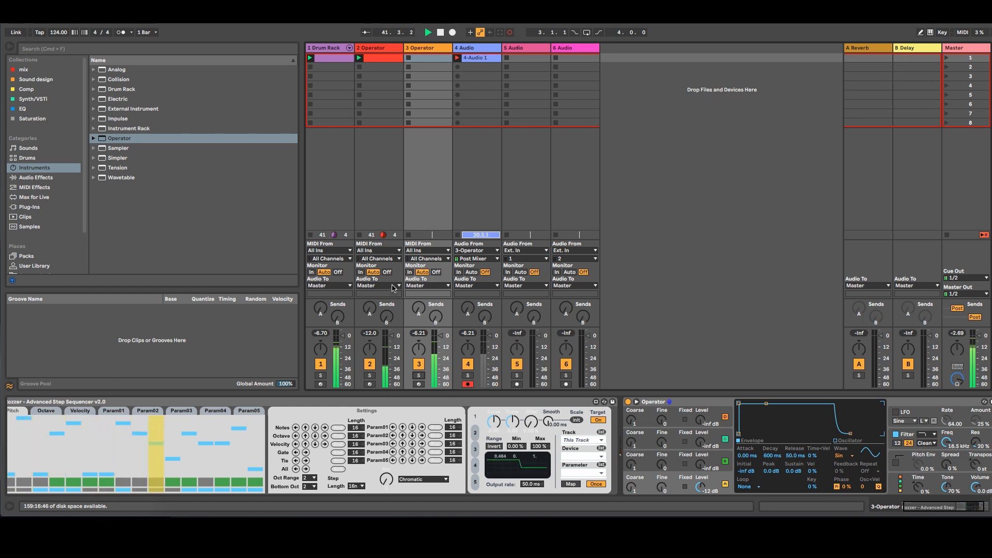
# Step: Stop the audio recording on track 4 and inspect the recorded clip
pyautogui.click(458, 236)
pyautogui.doubleClick(489, 58)
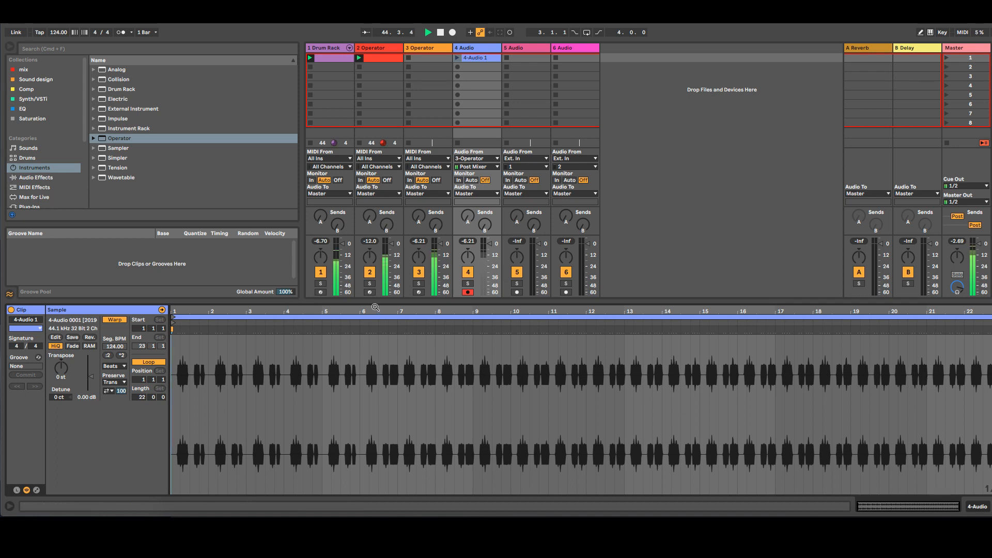
pyautogui.click(476, 48)
pyautogui.click(429, 48)
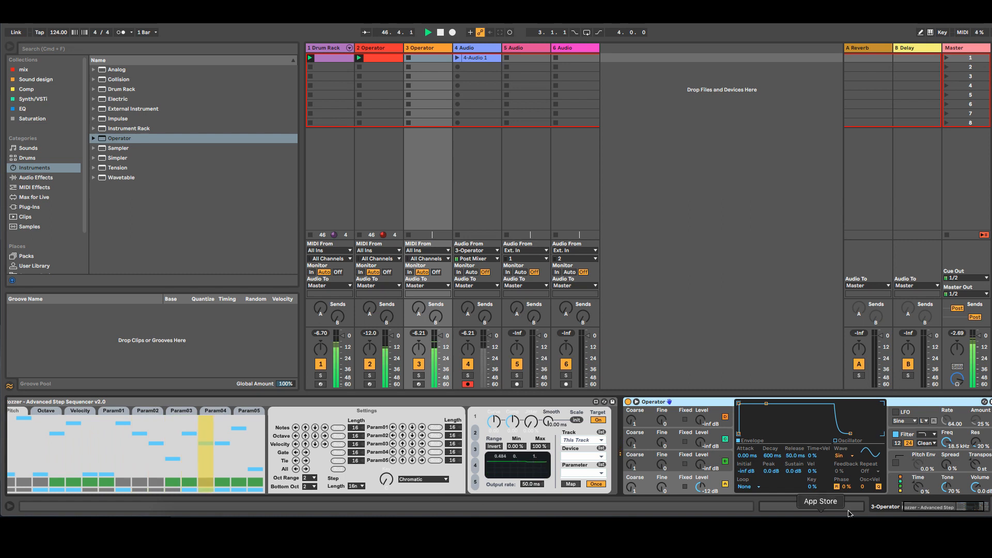
# Step: Insert a new MIDI track after the Operator track
pyautogui.rightClick(433, 50)
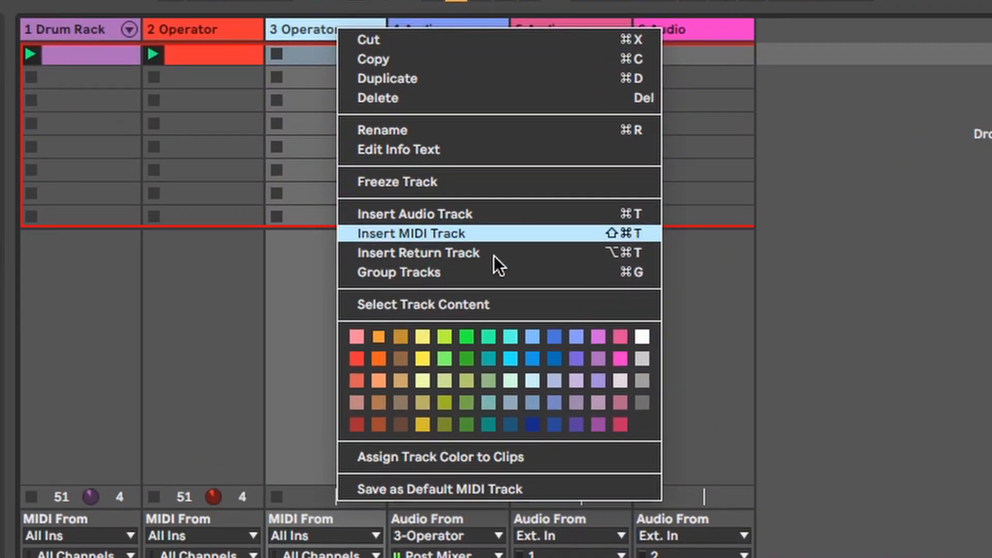
pyautogui.click(494, 235)
pyautogui.click(433, 36)
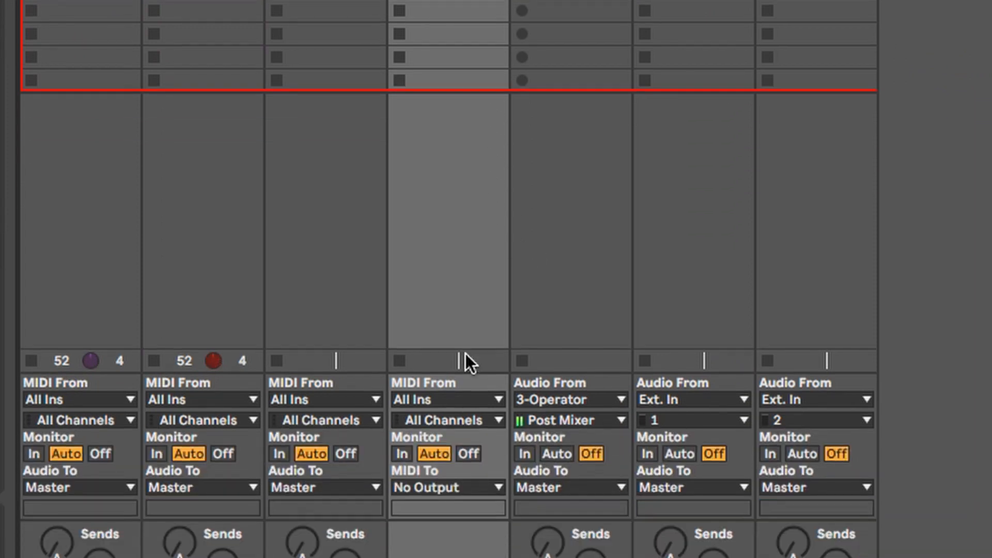
# Step: Set the new MIDI track's input to 3-Operator and arm it for recording
pyautogui.click(466, 534)
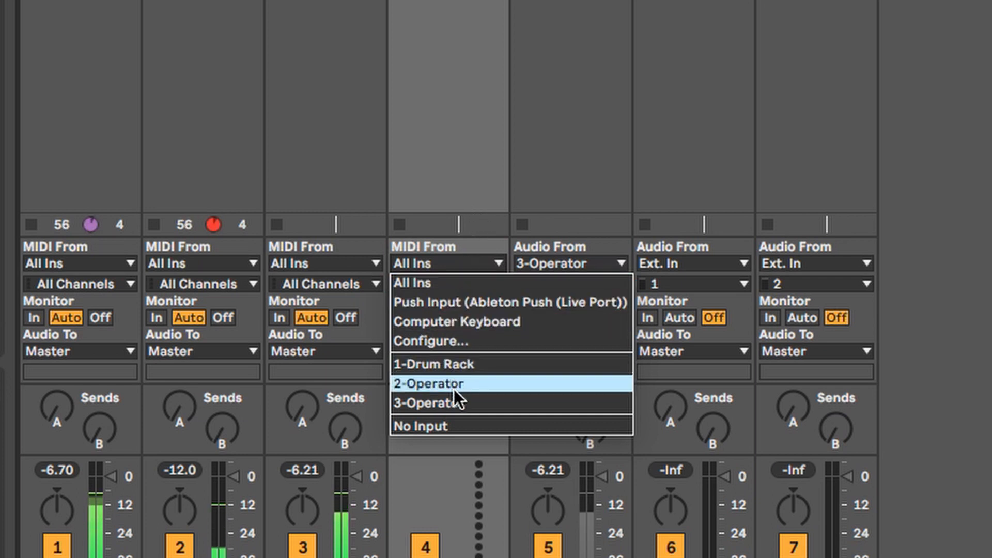
pyautogui.click(458, 405)
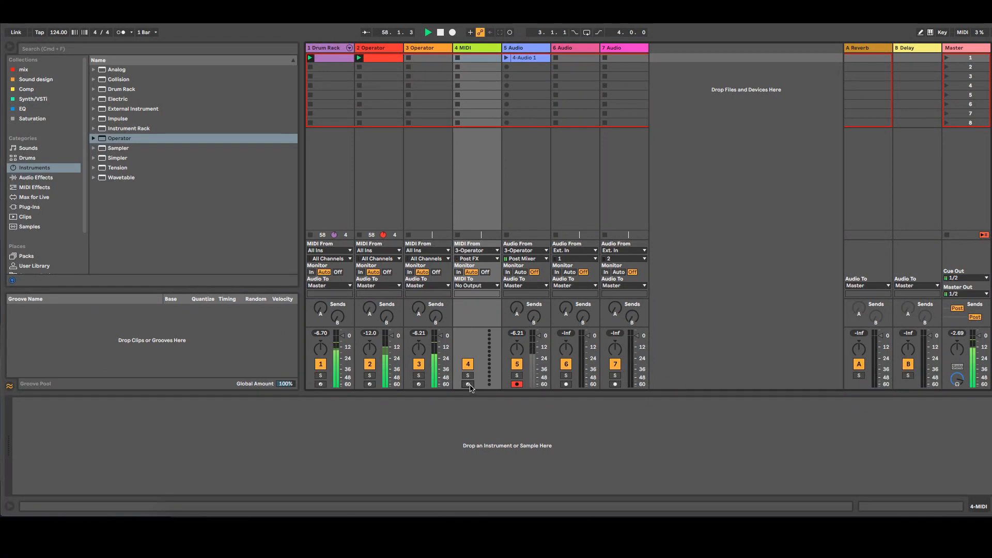
pyautogui.click(468, 384)
# Step: Record Rozzer's MIDI output into a new clip on the MIDI track and review its notes
pyautogui.click(458, 58)
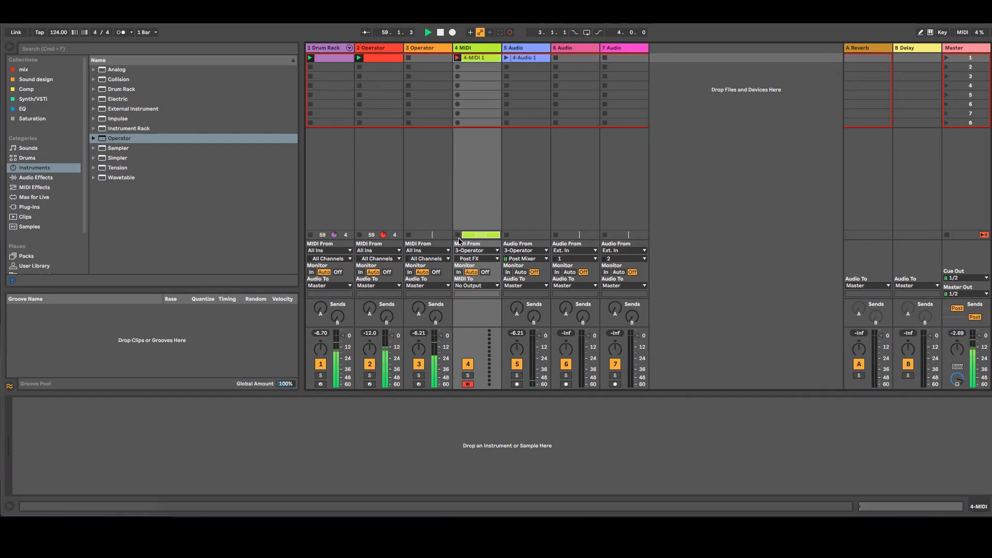
pyautogui.click(482, 59)
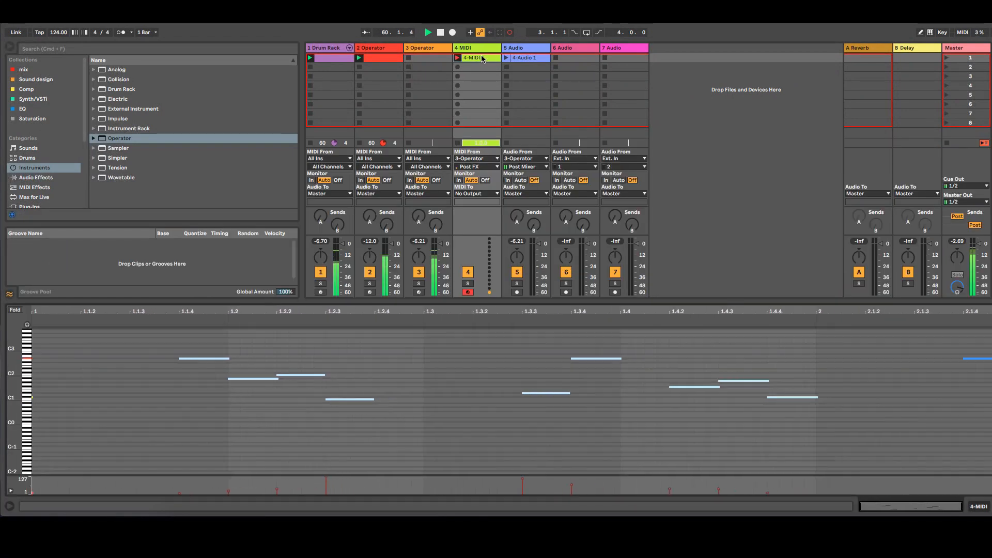
pyautogui.click(438, 49)
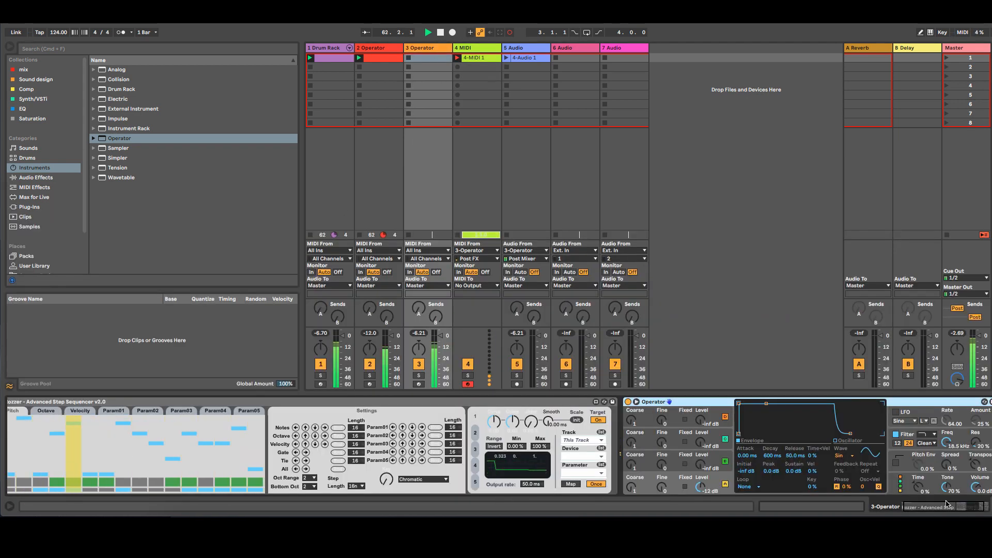
pyautogui.click(903, 510)
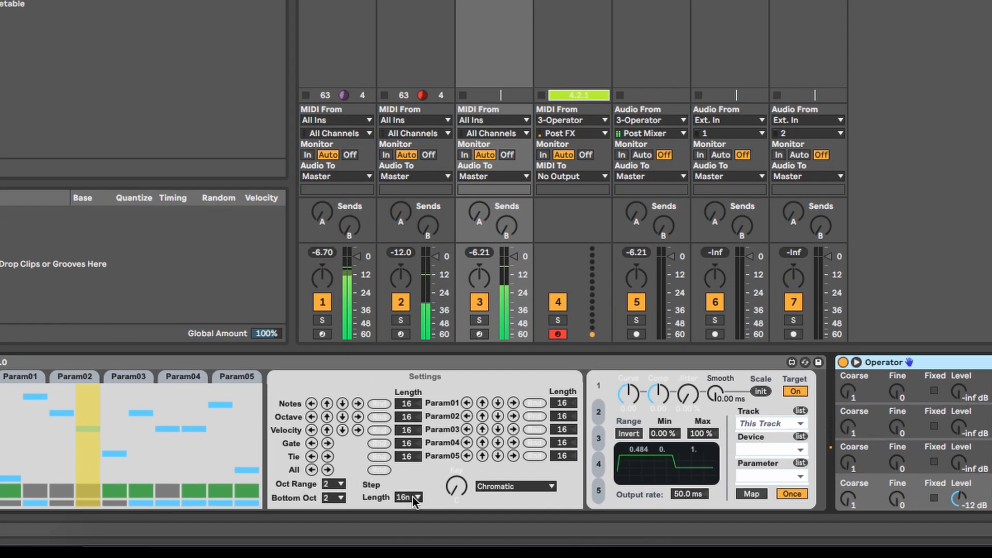
# Step: Change Rozzer's step length to 8n and then to 4n while the sequence plays
pyautogui.click(378, 486)
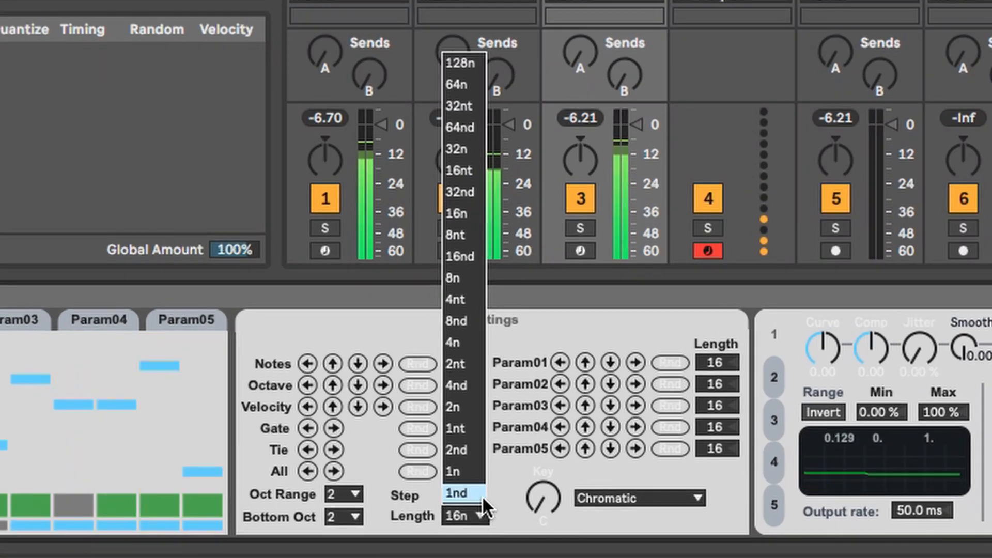
pyautogui.click(467, 279)
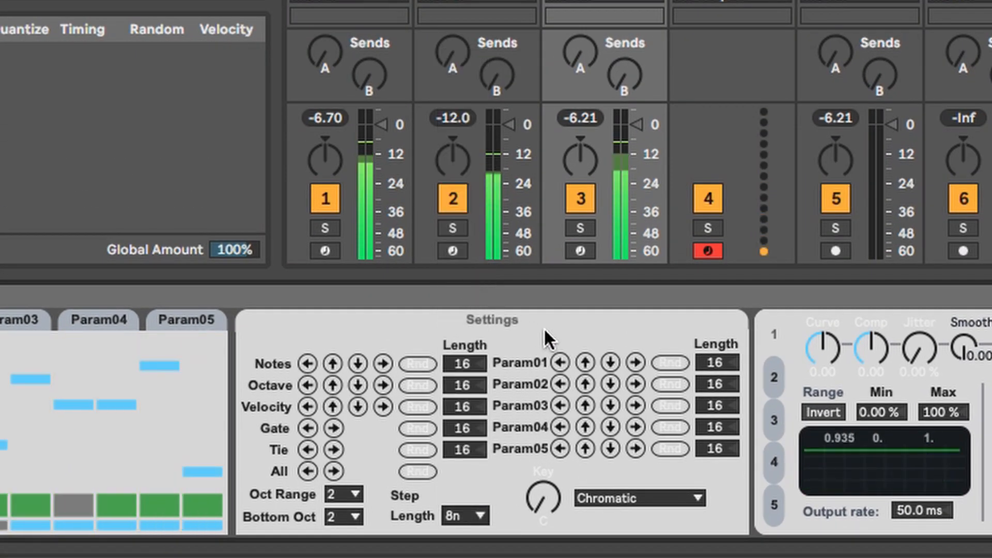
pyautogui.click(481, 513)
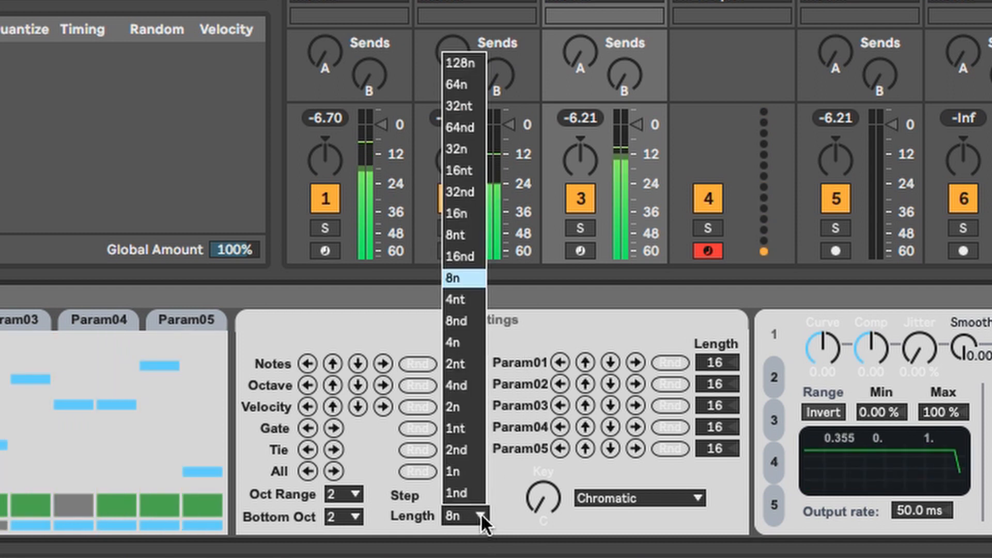
pyautogui.click(455, 343)
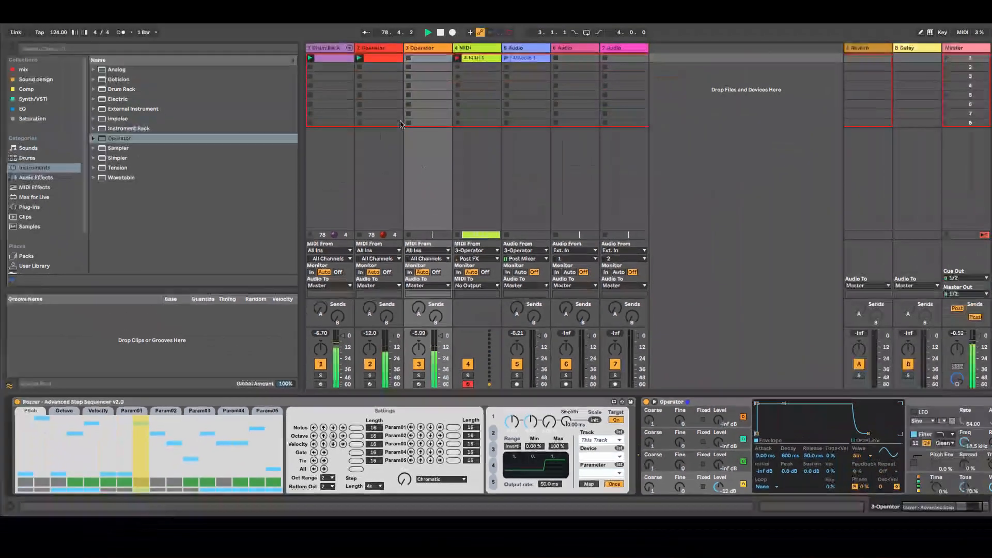
# Step: Inspect the notes of the clip on the 2-Operator track, then return to the 3-Operator track's devices
pyautogui.doubleClick(385, 61)
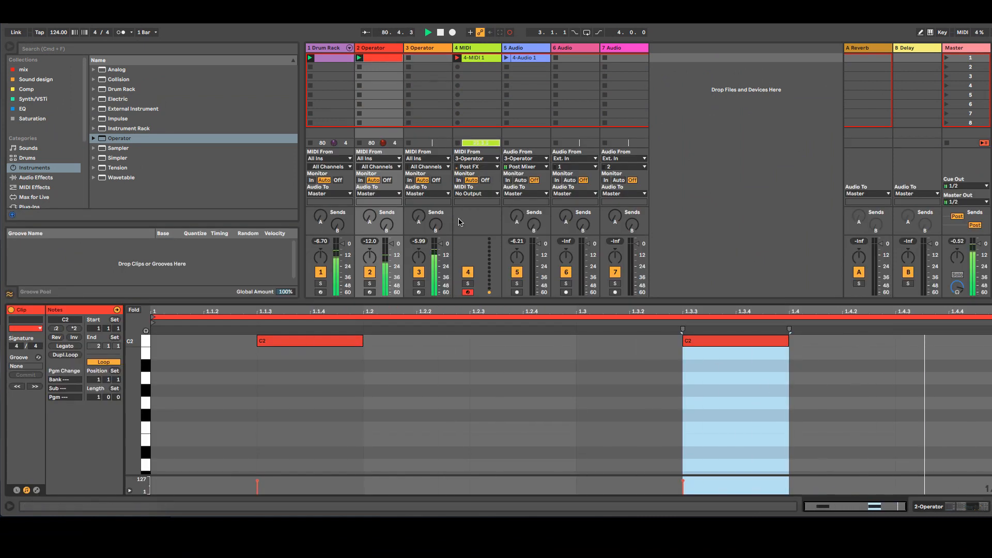
pyautogui.click(408, 89)
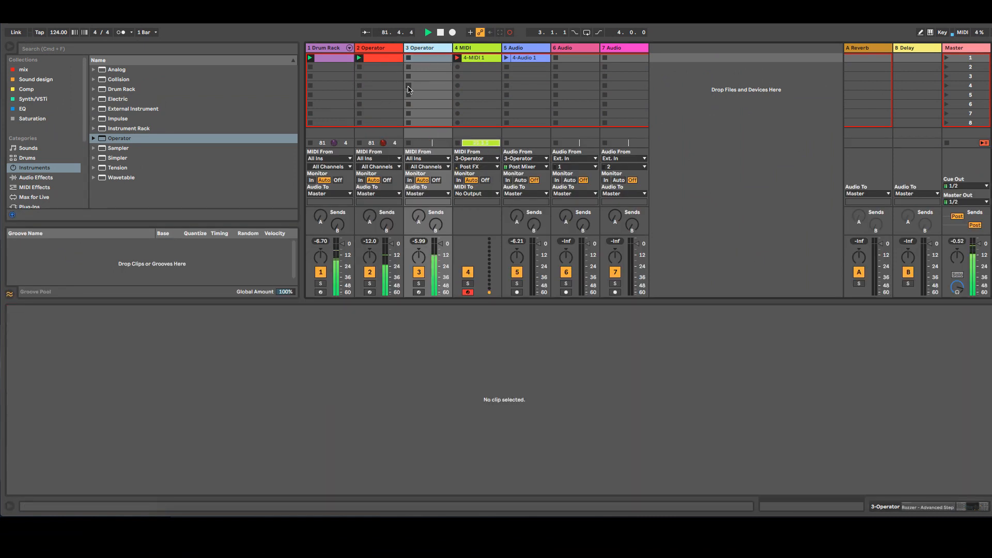
pyautogui.click(418, 50)
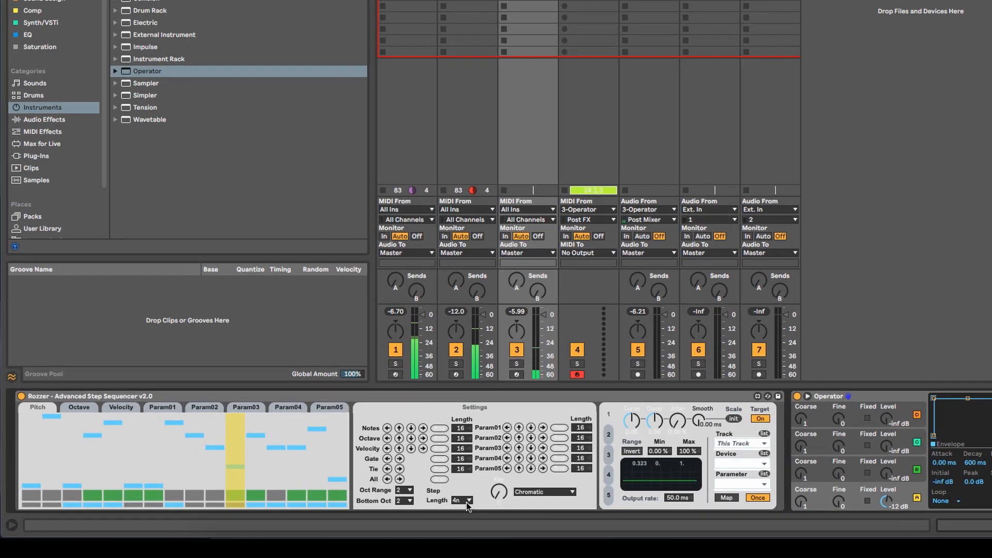
# Step: Set Rozzer's step length to 2n and switch on the remaining gate steps in the sequence
pyautogui.click(466, 501)
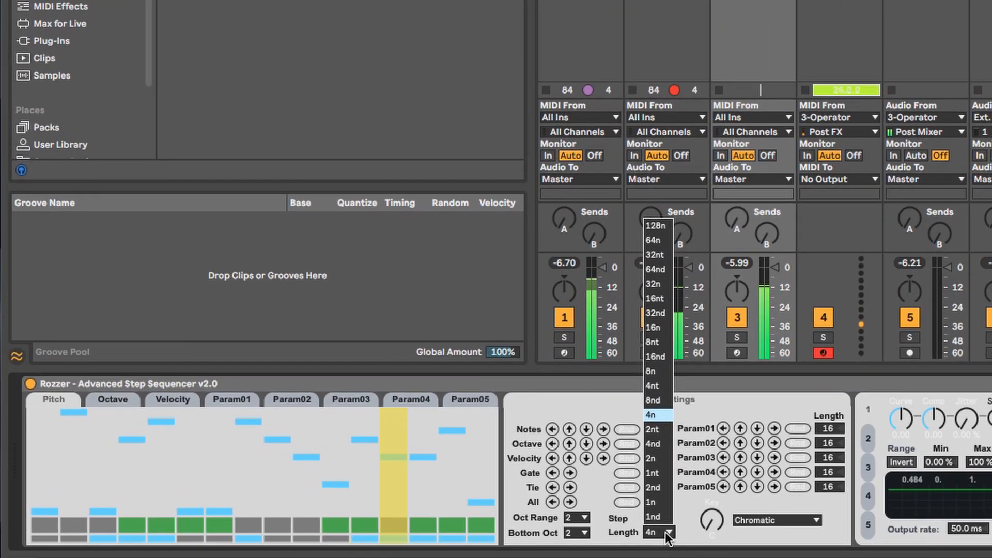
pyautogui.click(651, 459)
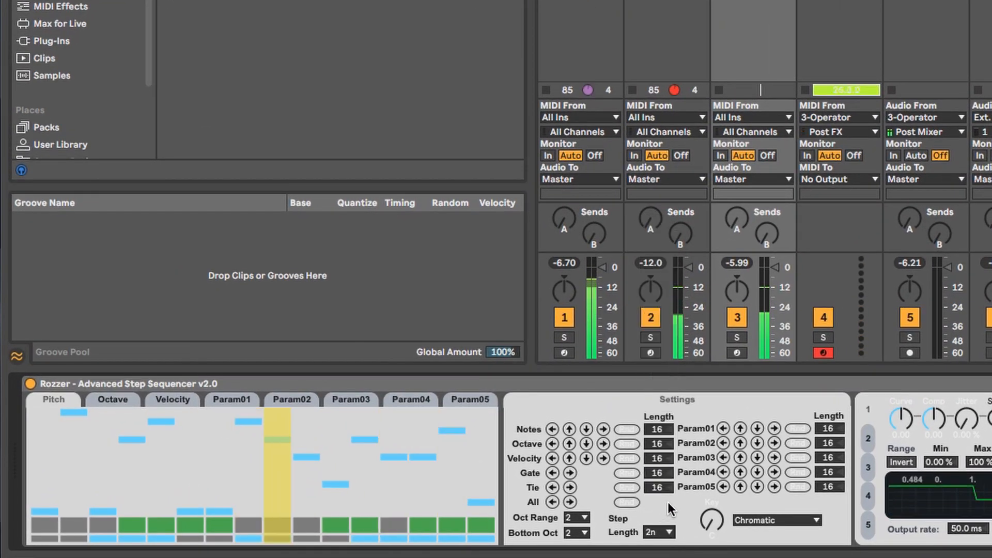
pyautogui.moveTo(278, 526)
pyautogui.mouseDown()
pyautogui.moveTo(324, 518)
pyautogui.moveTo(288, 545)
pyautogui.mouseUp()
pyautogui.click(253, 526)
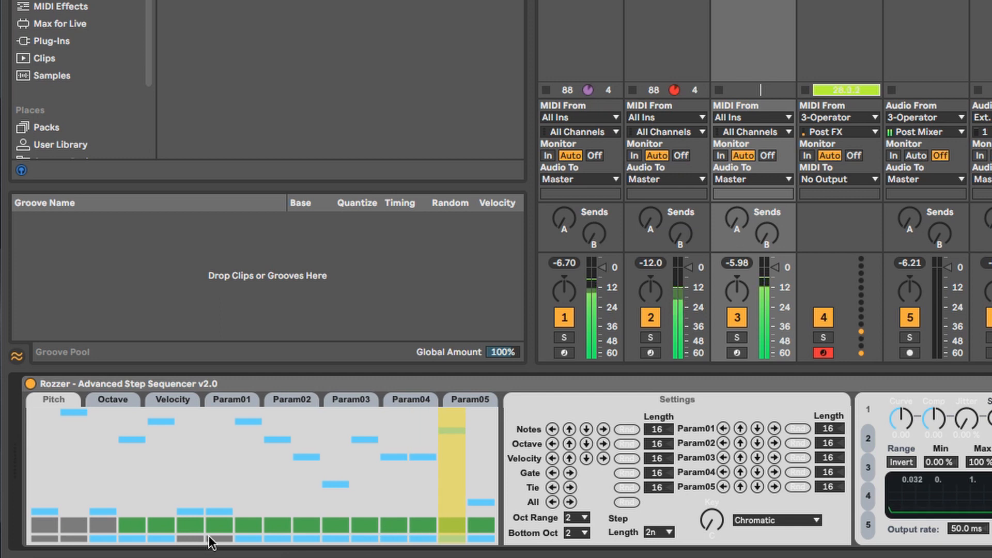
pyautogui.click(57, 537)
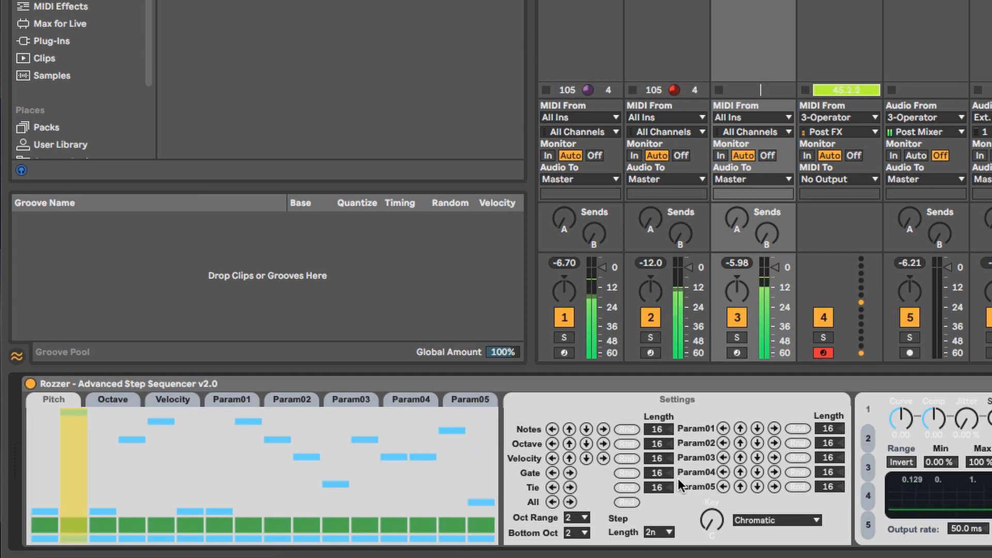
# Step: Switch Rozzer's step length through 2nt and 1nt to 16nt
pyautogui.click(665, 531)
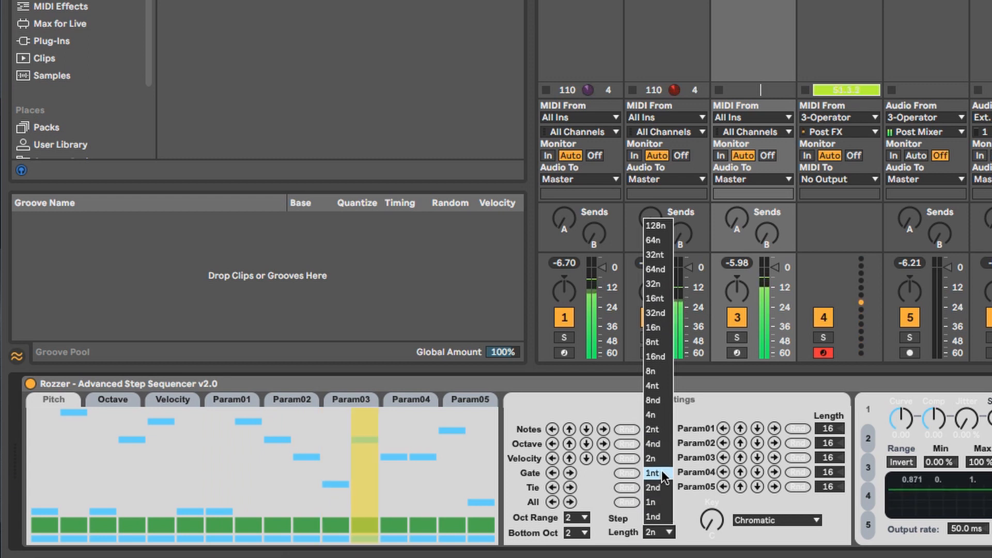
pyautogui.click(653, 429)
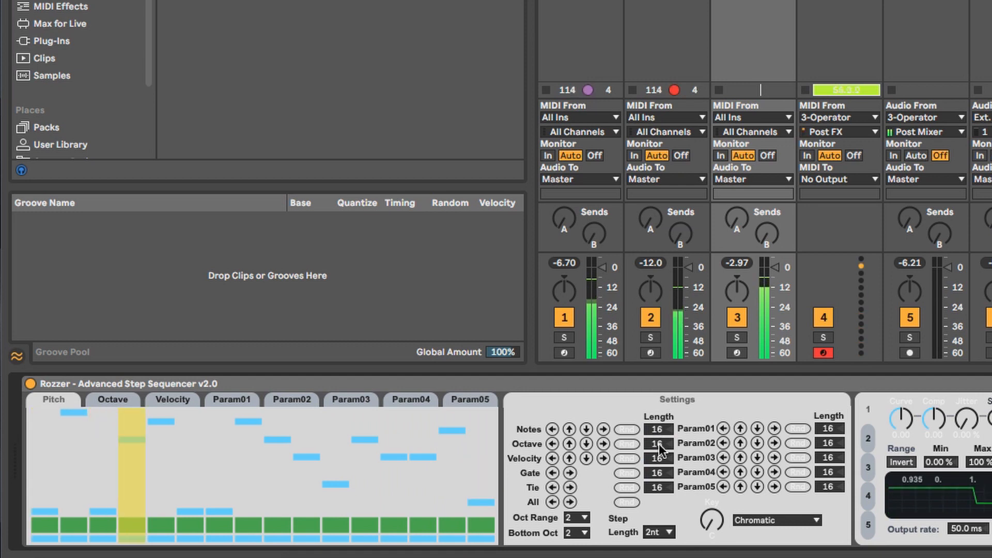
pyautogui.click(669, 532)
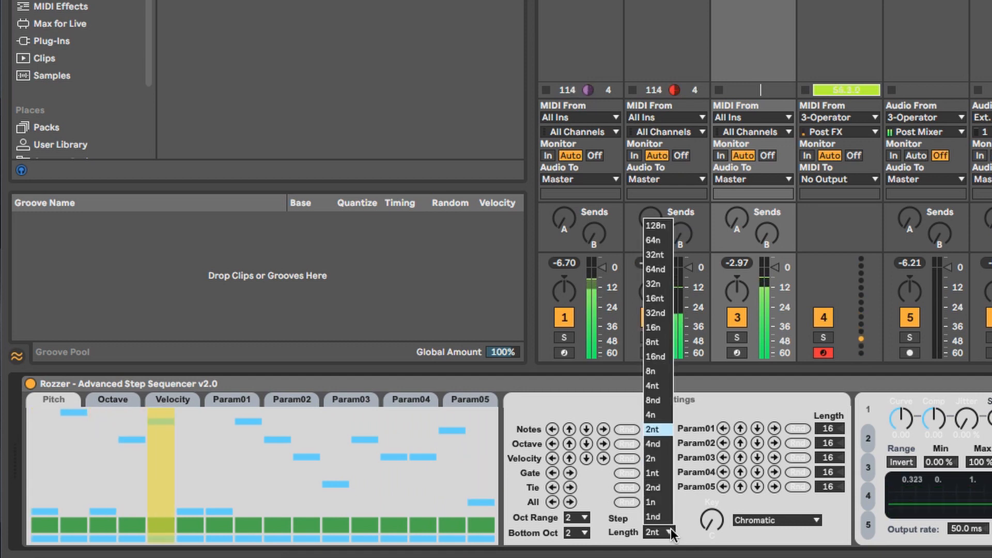
pyautogui.click(659, 474)
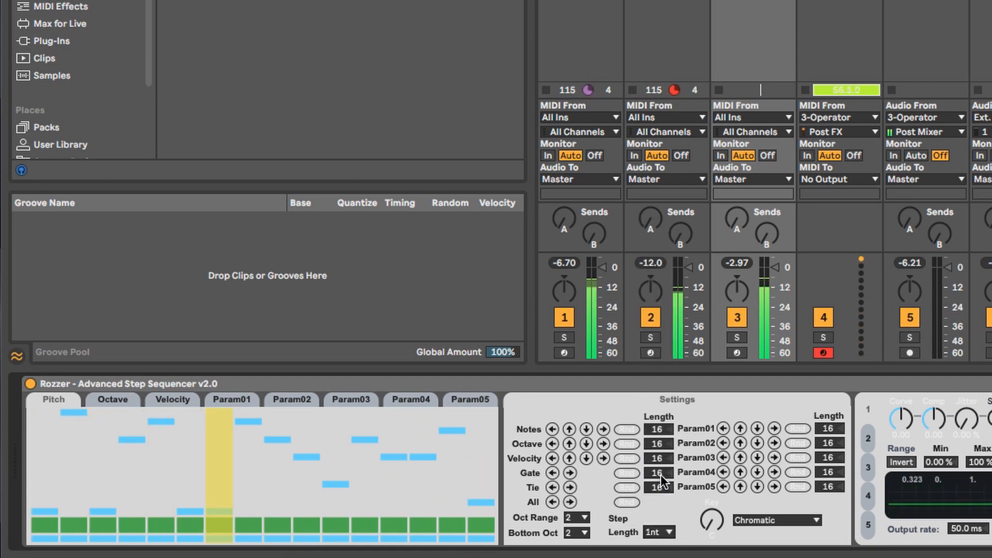
pyautogui.click(665, 527)
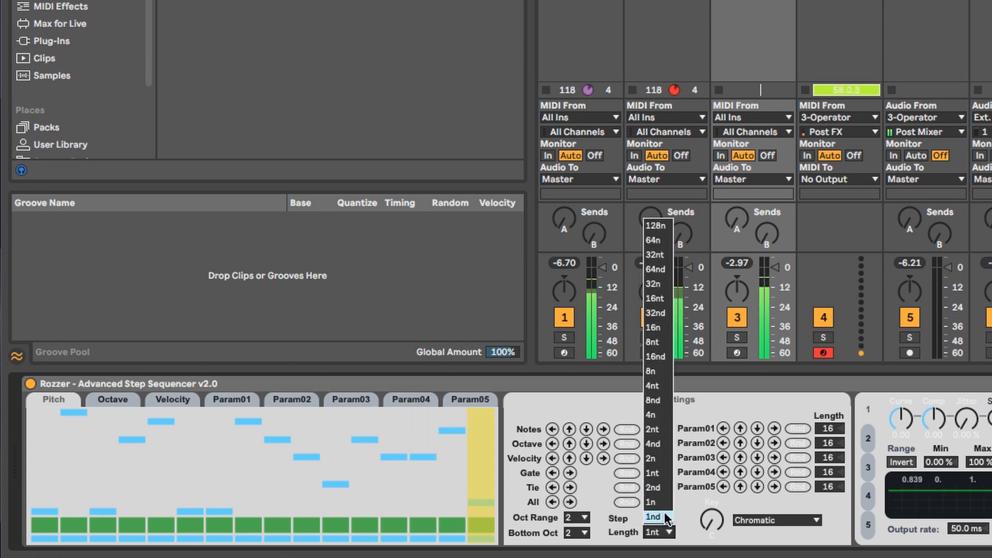
pyautogui.click(652, 304)
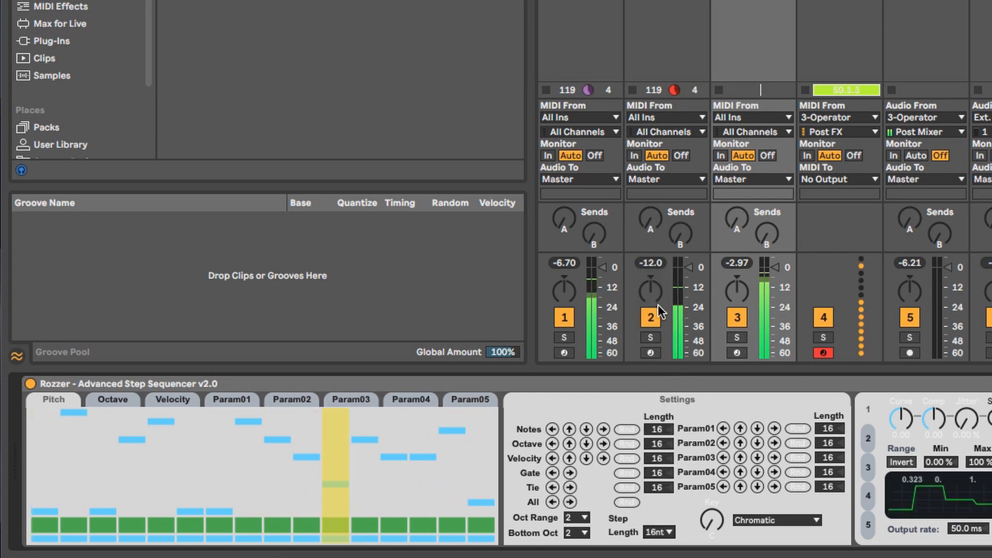
# Step: Switch Rozzer's step length through 8nd and 4nt back to 2n
pyautogui.click(671, 532)
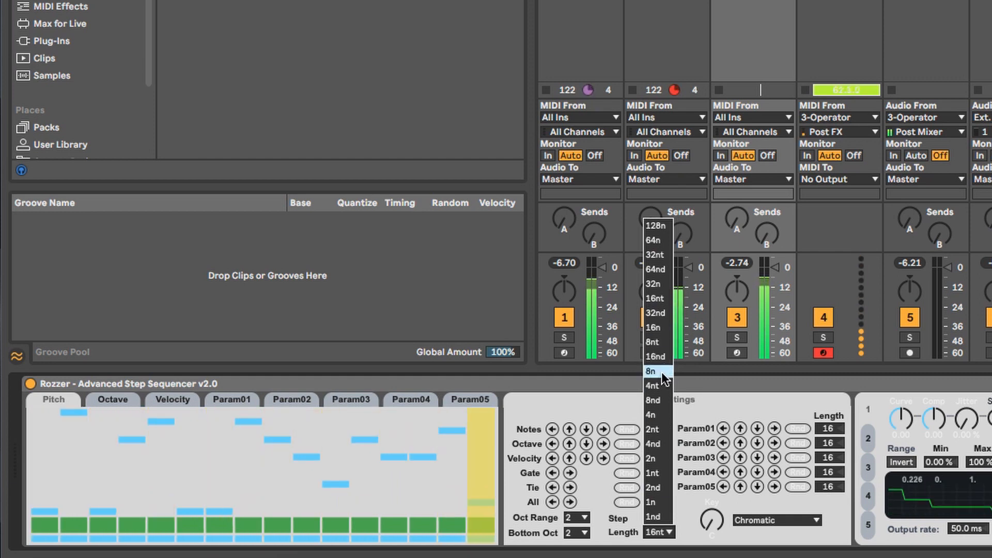
pyautogui.click(664, 397)
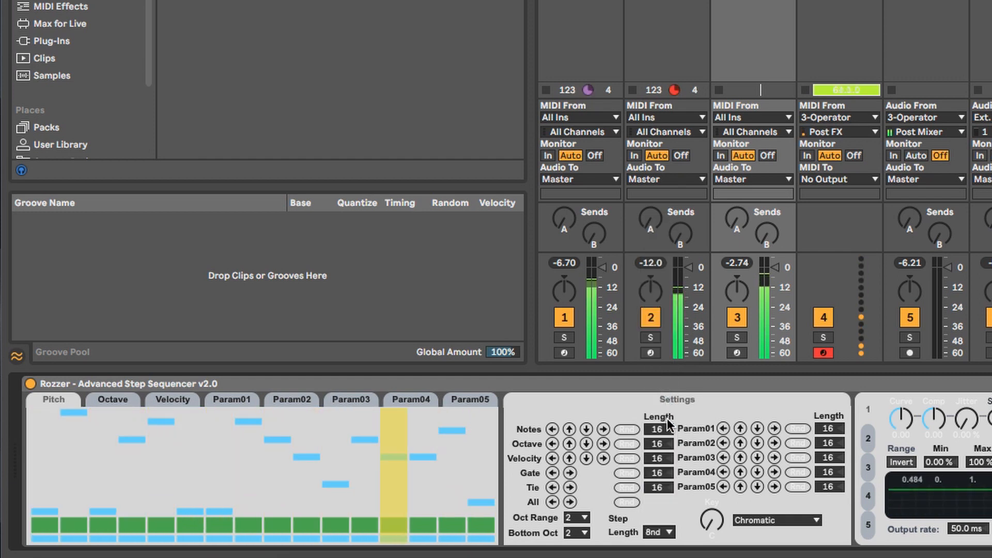
pyautogui.click(669, 533)
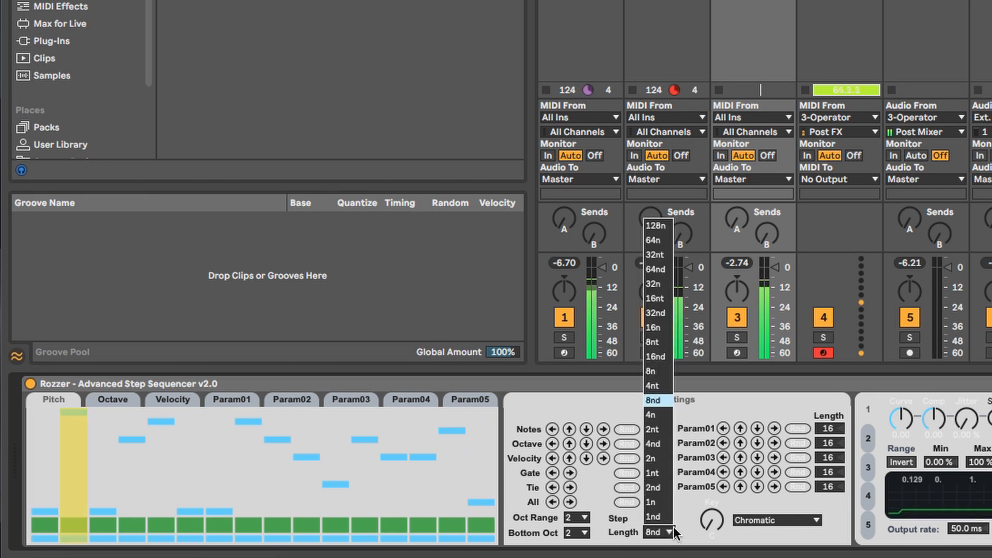
pyautogui.click(660, 389)
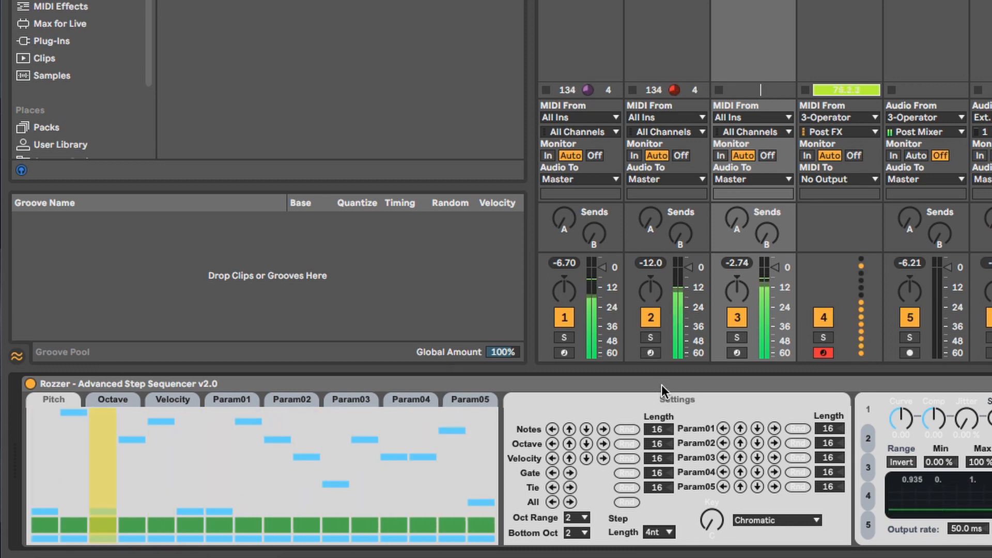
pyautogui.click(669, 532)
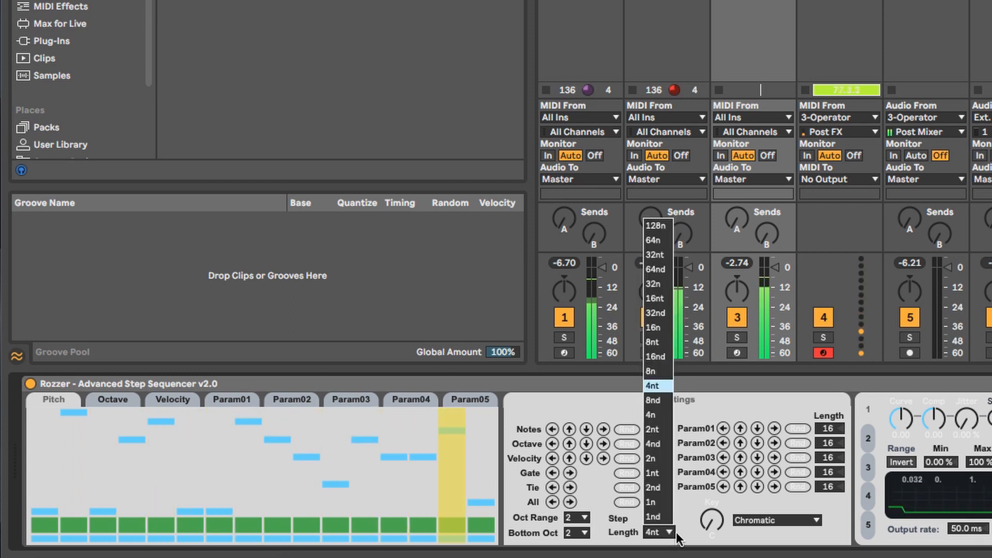
pyautogui.click(663, 458)
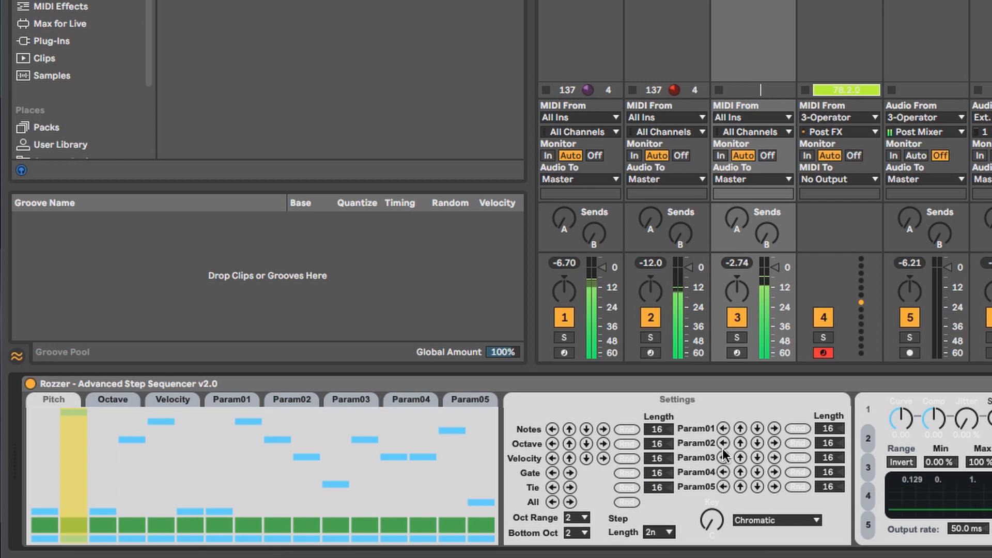
# Step: Randomize all of Rozzer's sequence lanes and toggle three gate steps
pyautogui.click(628, 501)
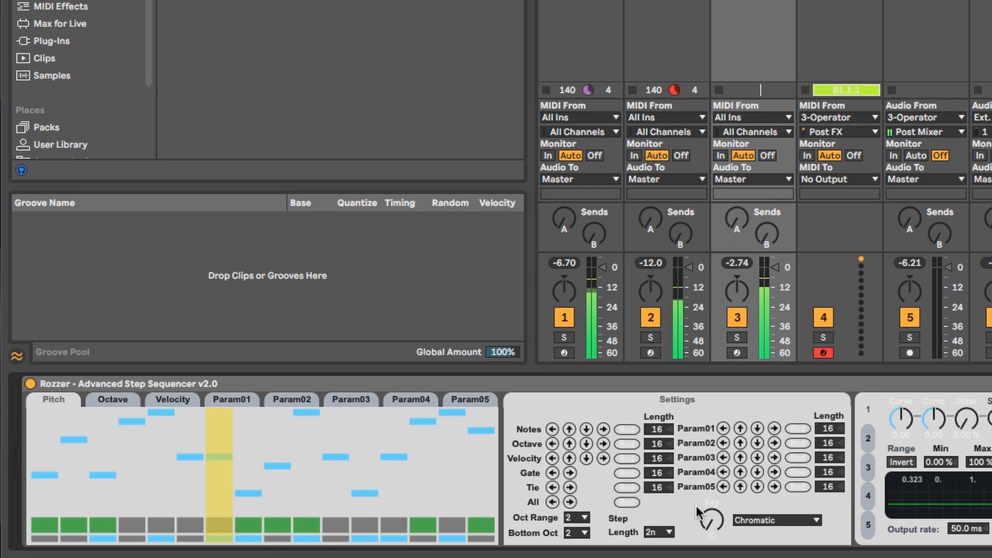
pyautogui.click(666, 527)
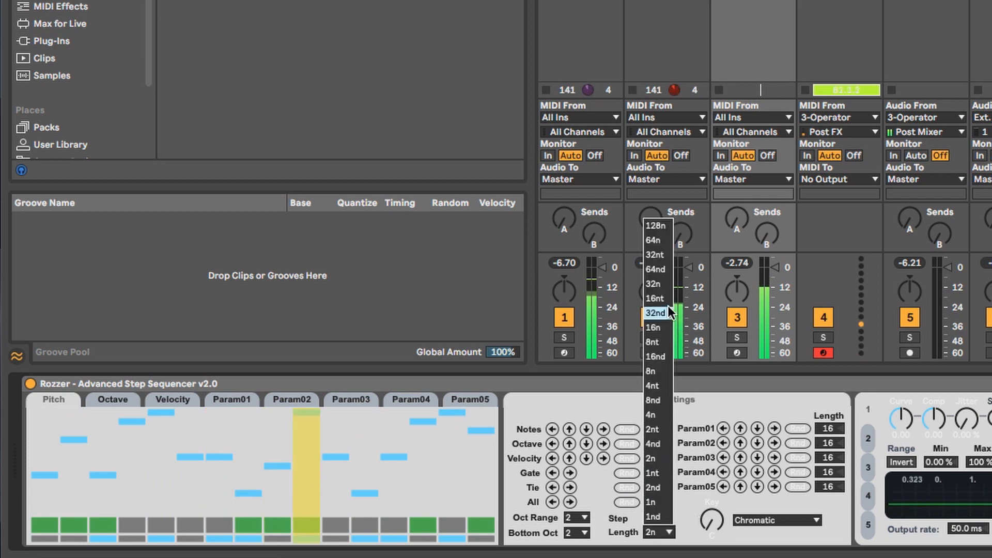
pyautogui.click(698, 501)
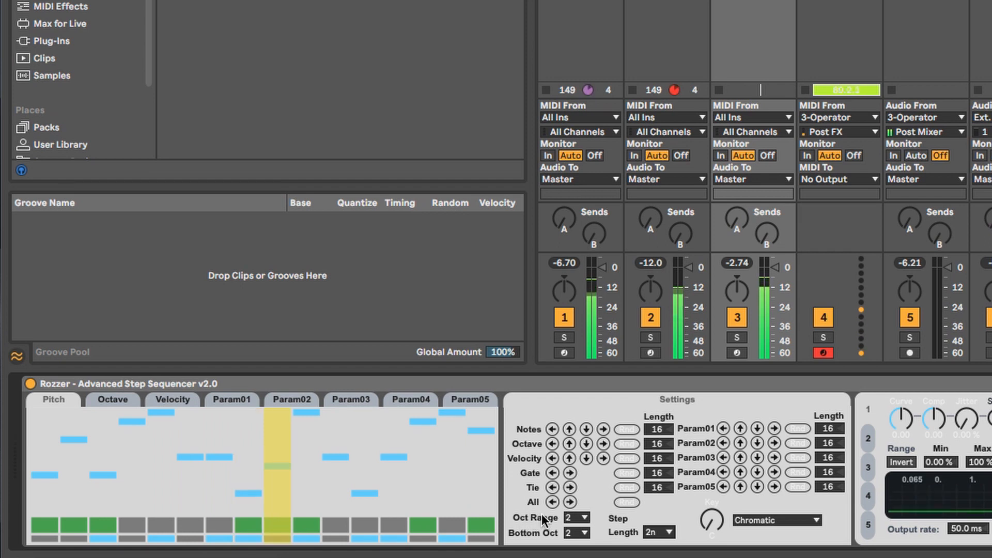
pyautogui.click(402, 523)
pyautogui.click(362, 523)
pyautogui.click(340, 525)
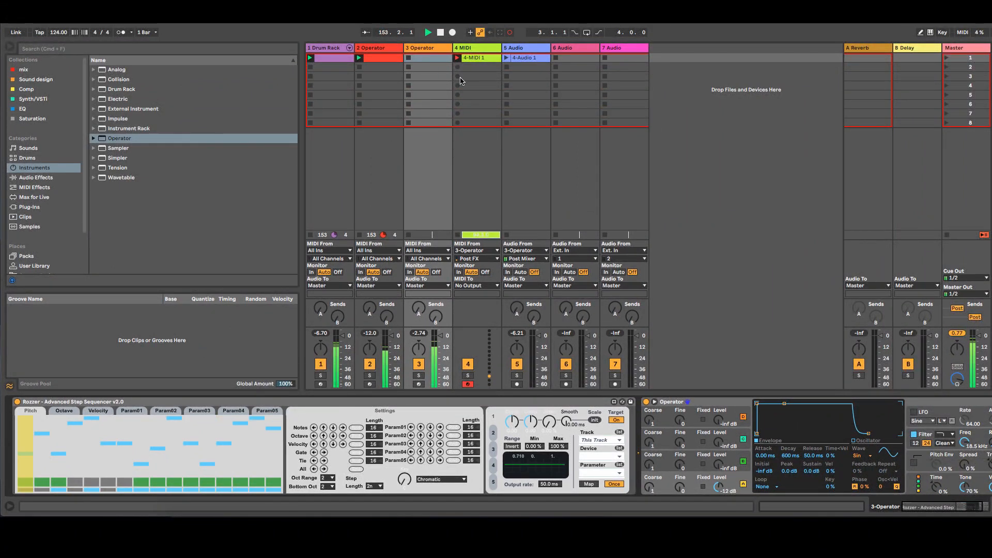
# Step: Open the recorded MIDI clip on track 4 to review its notes, then reselect the 3-Operator track
pyautogui.doubleClick(471, 58)
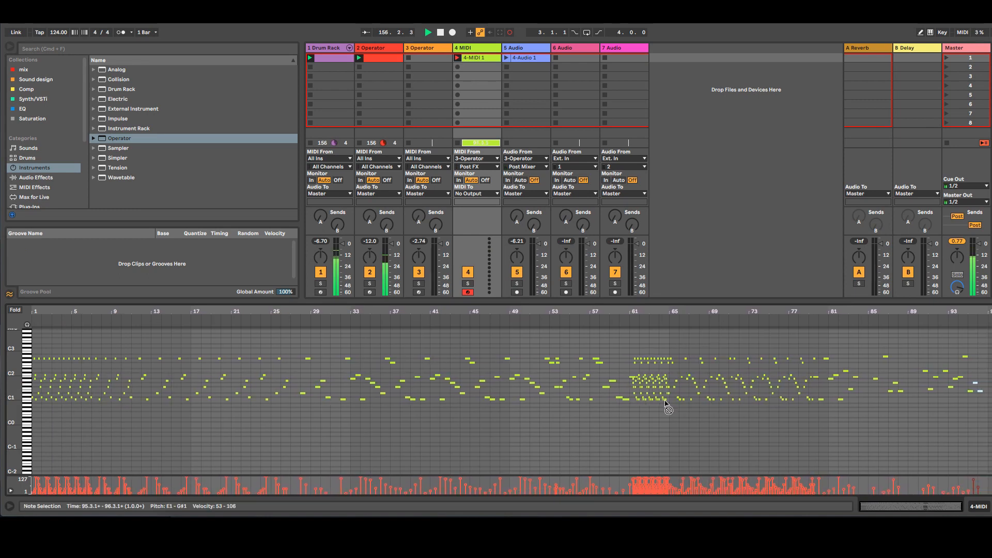
pyautogui.click(422, 49)
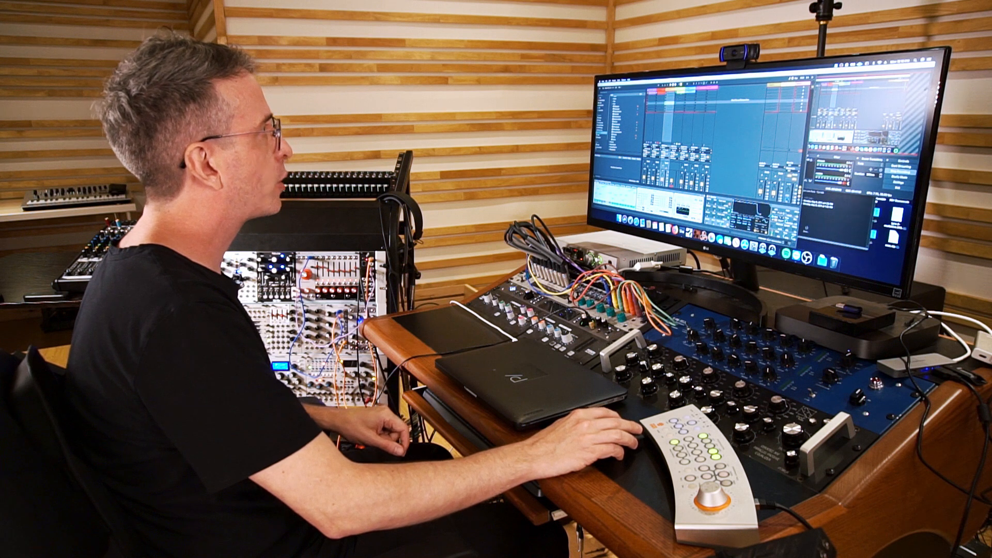
pyautogui.doubleClick(680, 93)
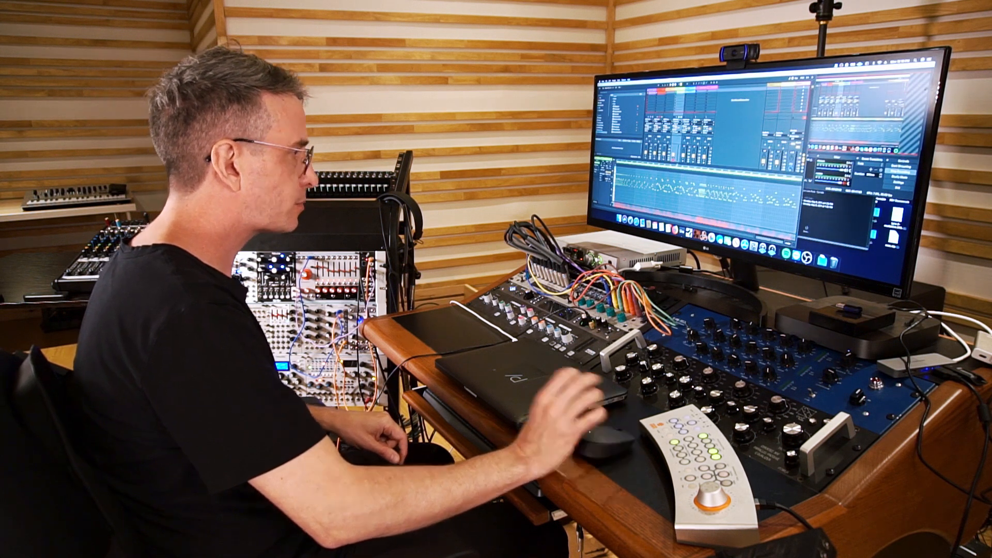